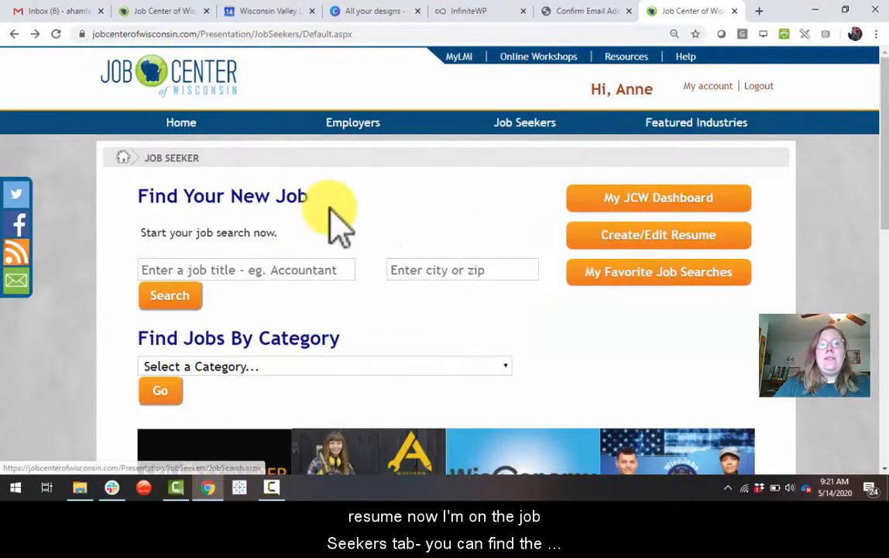
- Open the Create/Edit Resume page from the site's home page and start a new résumé
{"action": "left_click", "coordinate": [159, 85]}
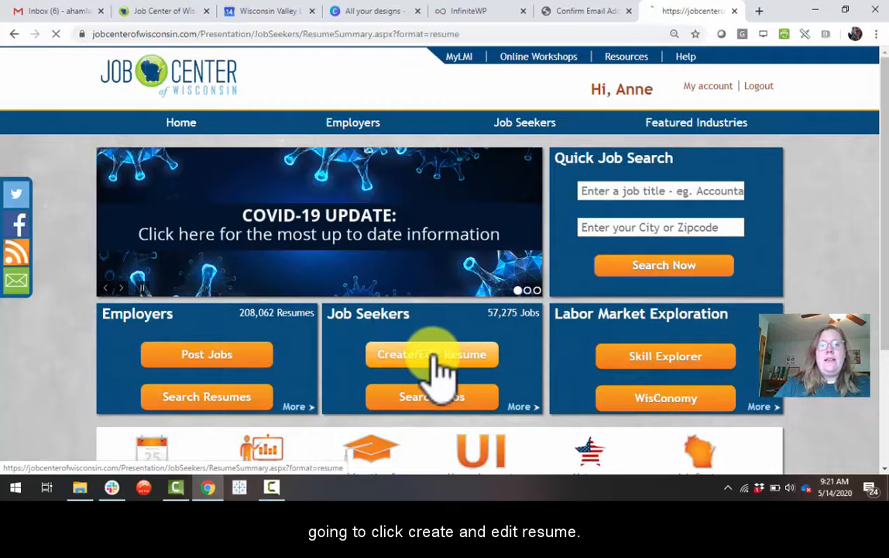
{"action": "scroll", "coordinate": [433, 368], "scroll_direction": "down", "scroll_amount": 3}
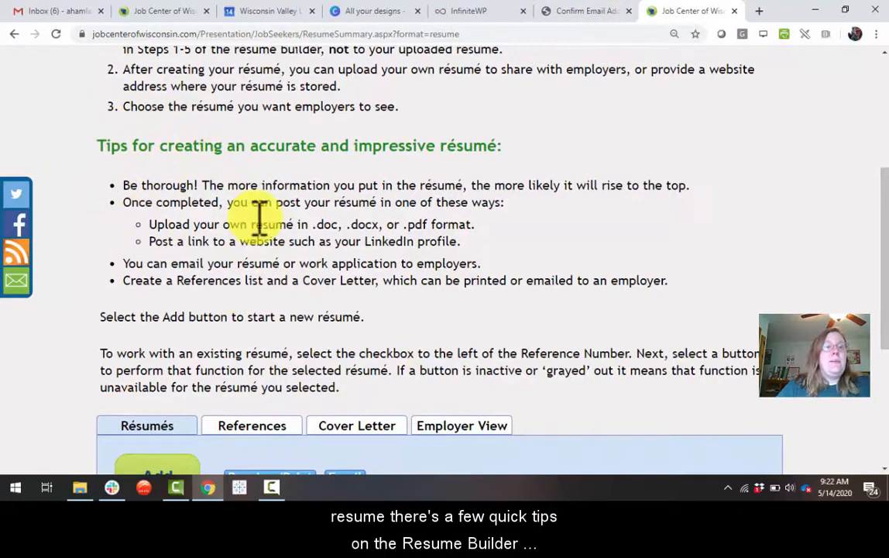
{"action": "scroll", "coordinate": [275, 190], "scroll_direction": "down", "scroll_amount": 5}
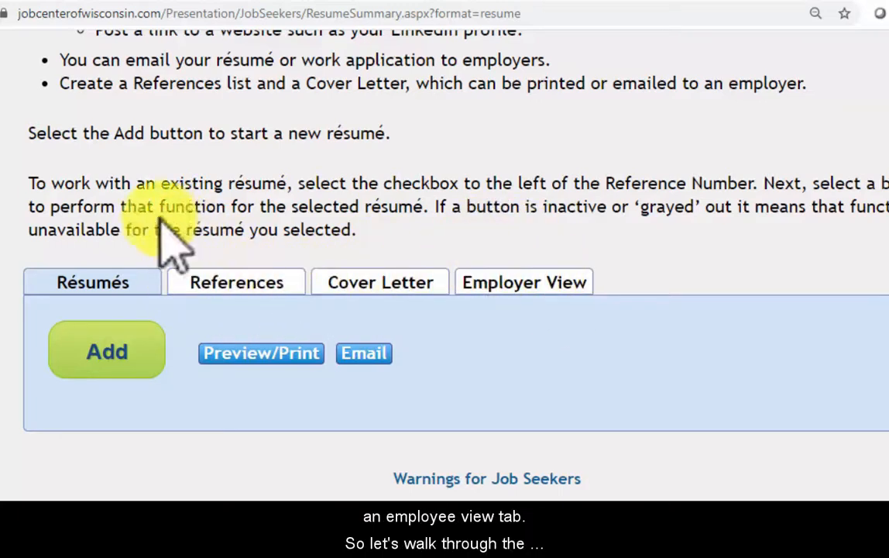
{"action": "left_click", "coordinate": [113, 350]}
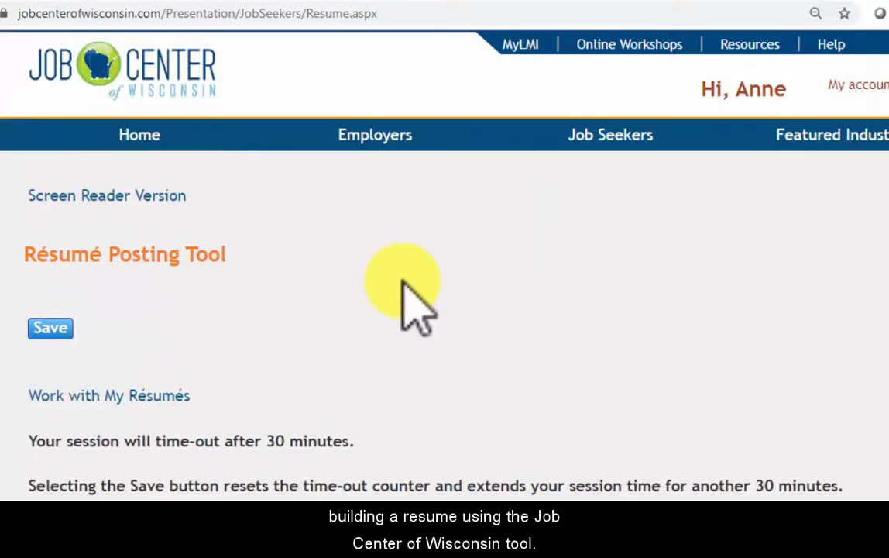
- Read the session time-out notice, the résumé tips and the builder's six stages above the contact information form
{"action": "scroll", "coordinate": [350, 385], "scroll_direction": "down", "scroll_amount": 4}
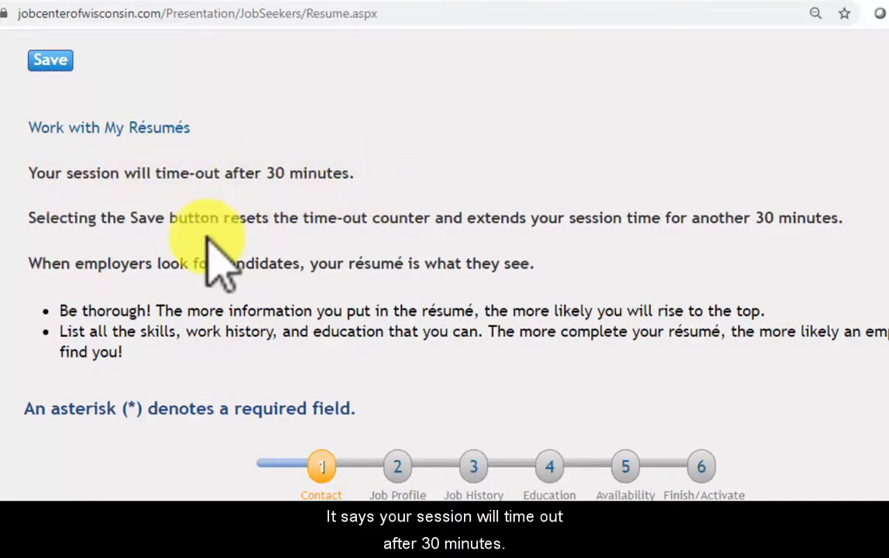
{"action": "scroll", "coordinate": [234, 248], "scroll_direction": "down", "scroll_amount": 1}
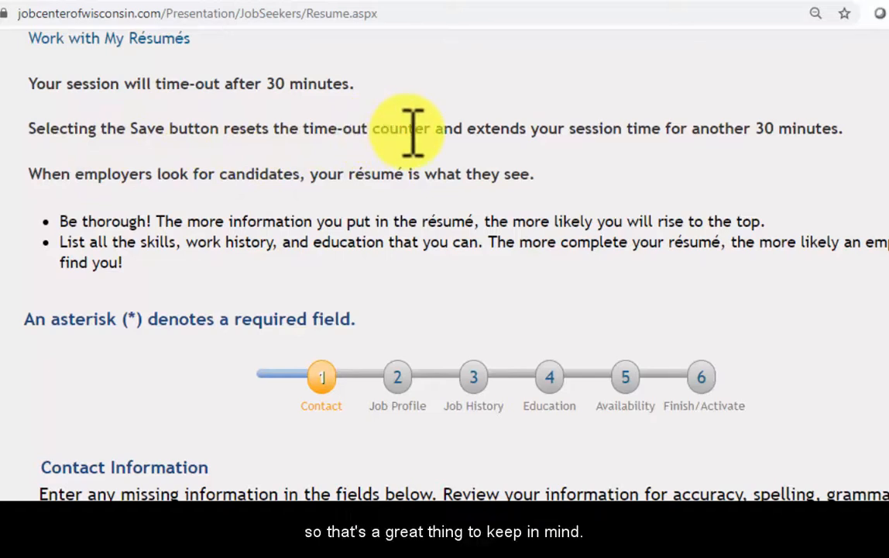
{"action": "scroll", "coordinate": [472, 170], "scroll_direction": "down", "scroll_amount": 1}
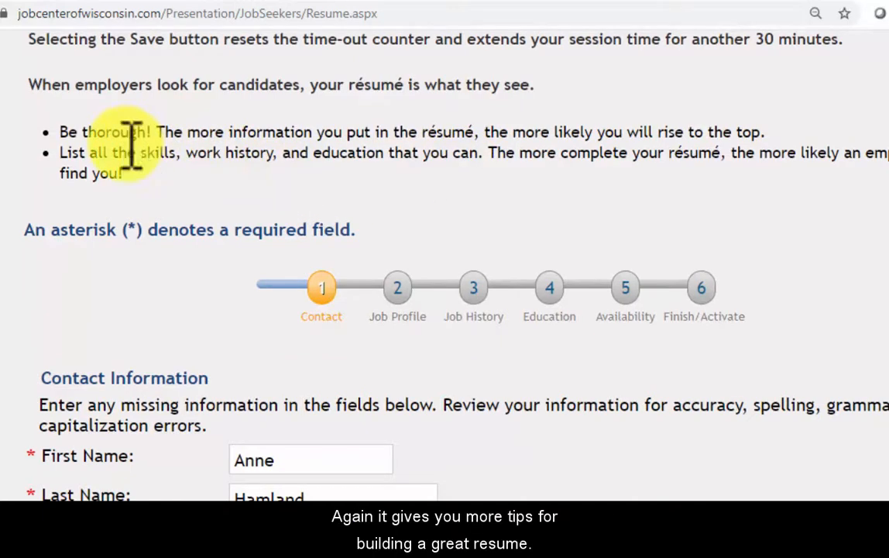
{"action": "scroll", "coordinate": [172, 159], "scroll_direction": "down", "scroll_amount": 1}
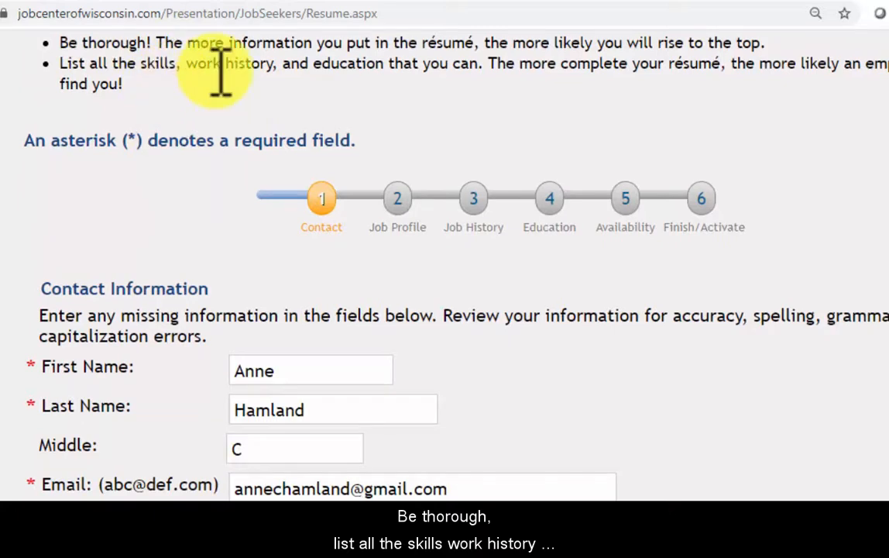
{"action": "scroll", "coordinate": [194, 116], "scroll_direction": "down", "scroll_amount": 1}
{"action": "scroll", "coordinate": [193, 121], "scroll_direction": "up", "scroll_amount": 1}
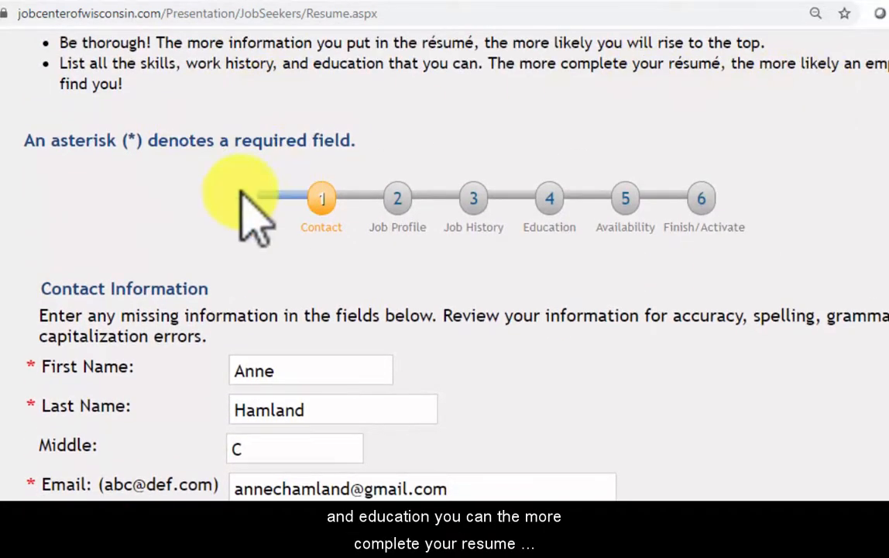
{"action": "scroll", "coordinate": [155, 240], "scroll_direction": "down", "scroll_amount": 2}
{"action": "scroll", "coordinate": [143, 279], "scroll_direction": "down", "scroll_amount": 1}
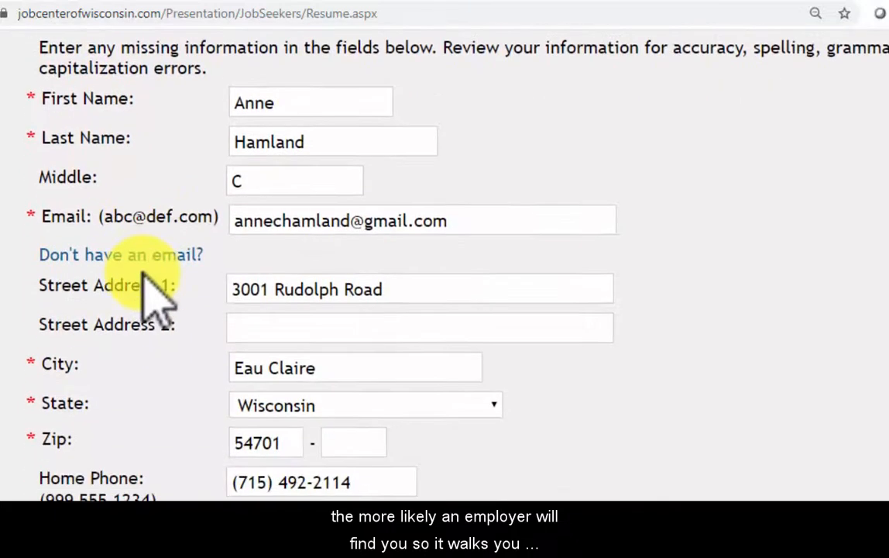
- Save the prefilled contact information without applying an autofill suggestion, and continue to the Job Profile stage
{"action": "left_click", "coordinate": [301, 100]}
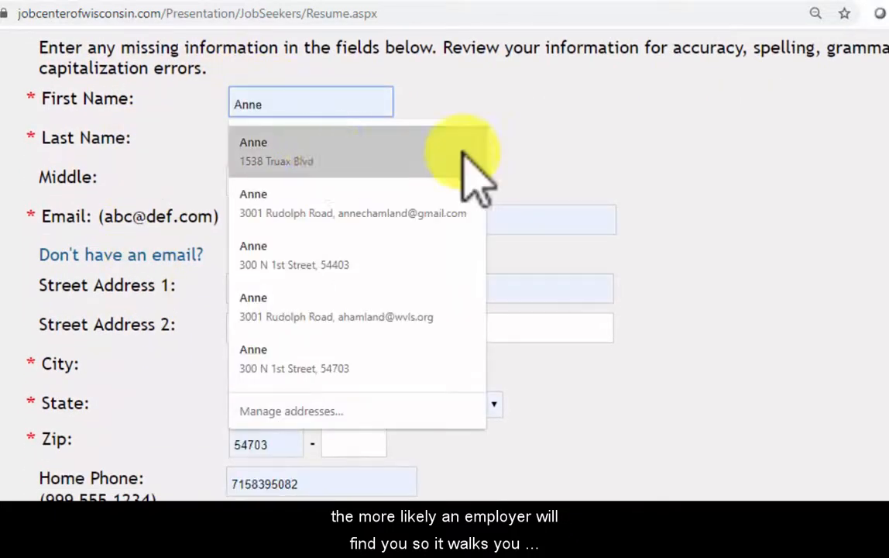
{"action": "left_click", "coordinate": [487, 153]}
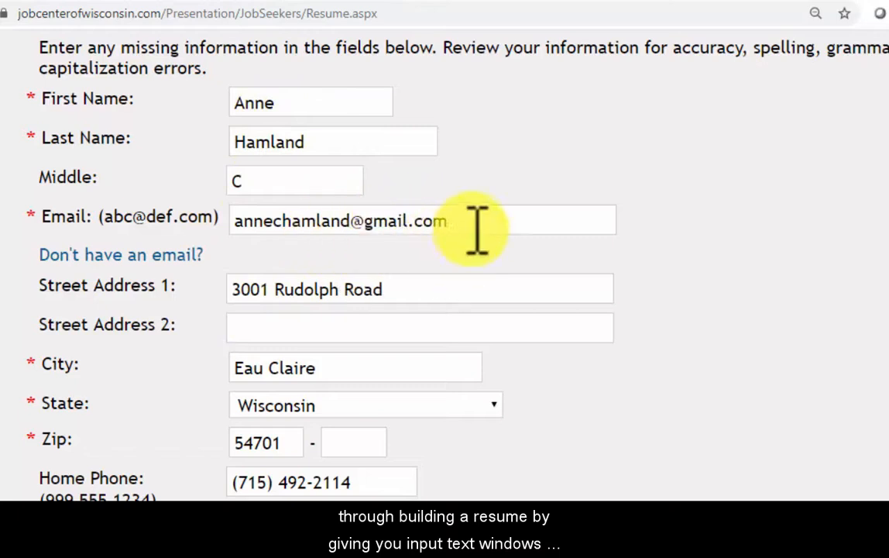
{"action": "scroll", "coordinate": [425, 294], "scroll_direction": "down", "scroll_amount": 4}
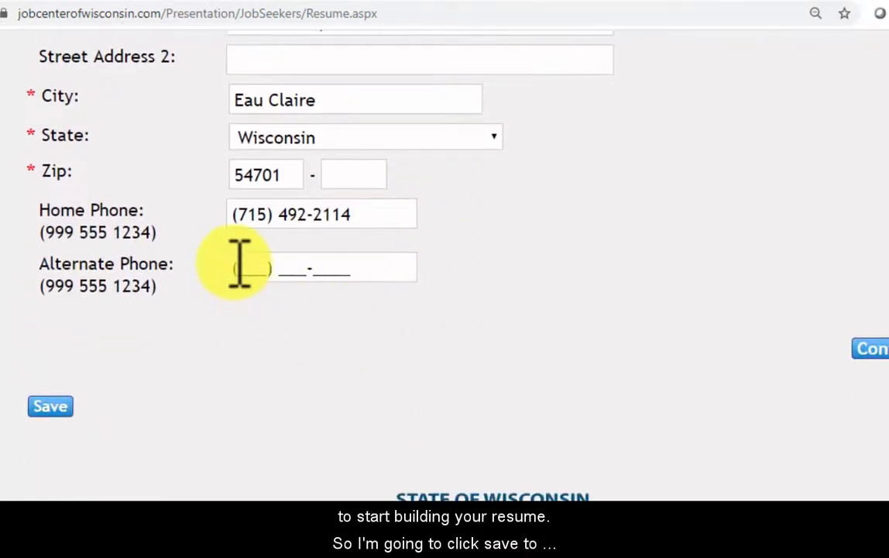
{"action": "left_click", "coordinate": [68, 406]}
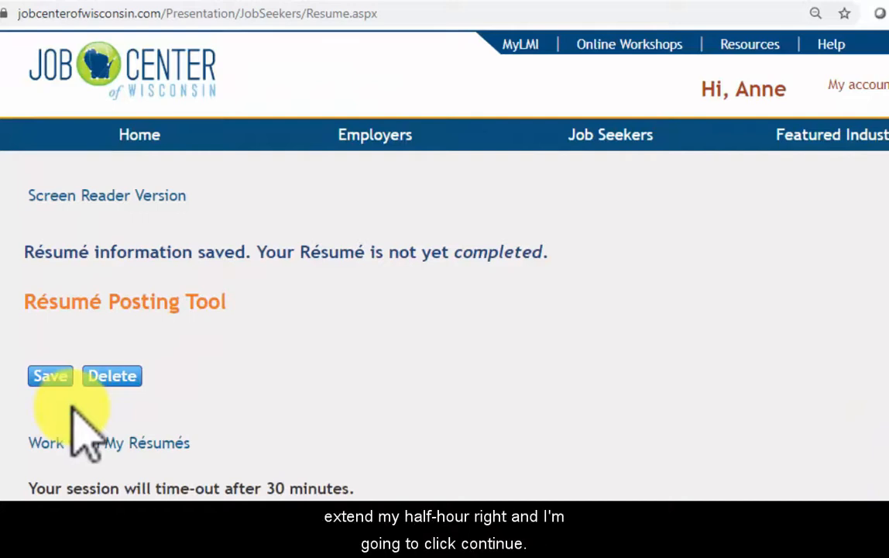
{"action": "scroll", "coordinate": [486, 450], "scroll_direction": "down", "scroll_amount": 1}
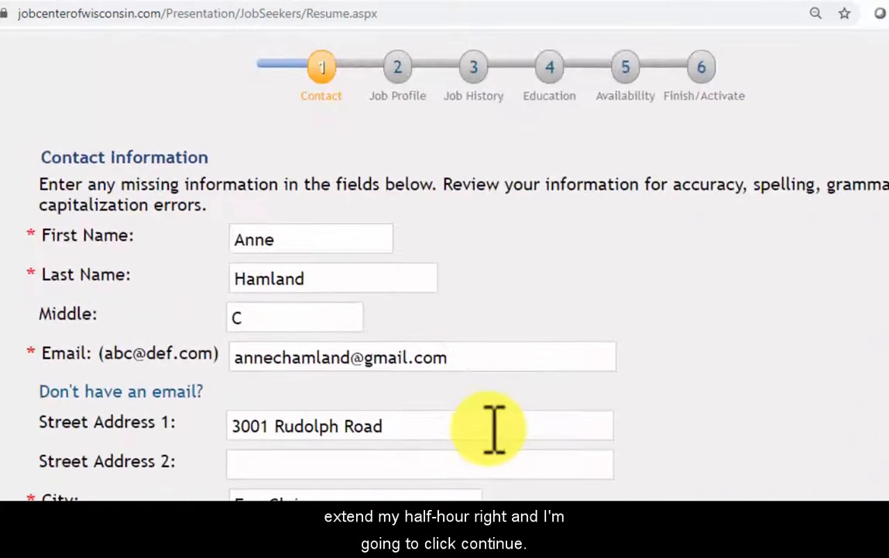
{"action": "scroll", "coordinate": [493, 428], "scroll_direction": "down", "scroll_amount": 6}
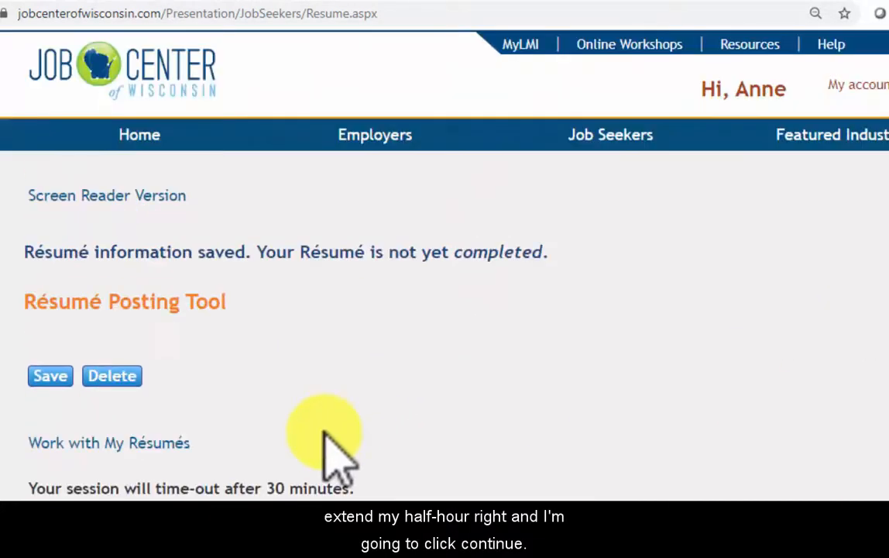
- Examine the Job Profile fields for the professional summary, detailed skills, and certifications, licenses and awards, including their text limits
{"action": "scroll", "coordinate": [326, 449], "scroll_direction": "down", "scroll_amount": 2}
{"action": "scroll", "coordinate": [252, 353], "scroll_direction": "down", "scroll_amount": 3}
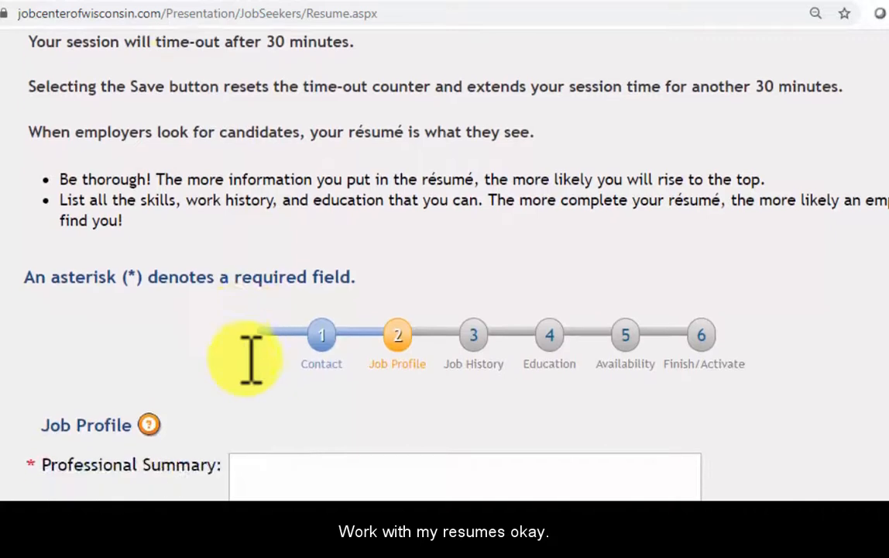
{"action": "scroll", "coordinate": [184, 285], "scroll_direction": "down", "scroll_amount": 3}
{"action": "scroll", "coordinate": [184, 285], "scroll_direction": "down", "scroll_amount": 1}
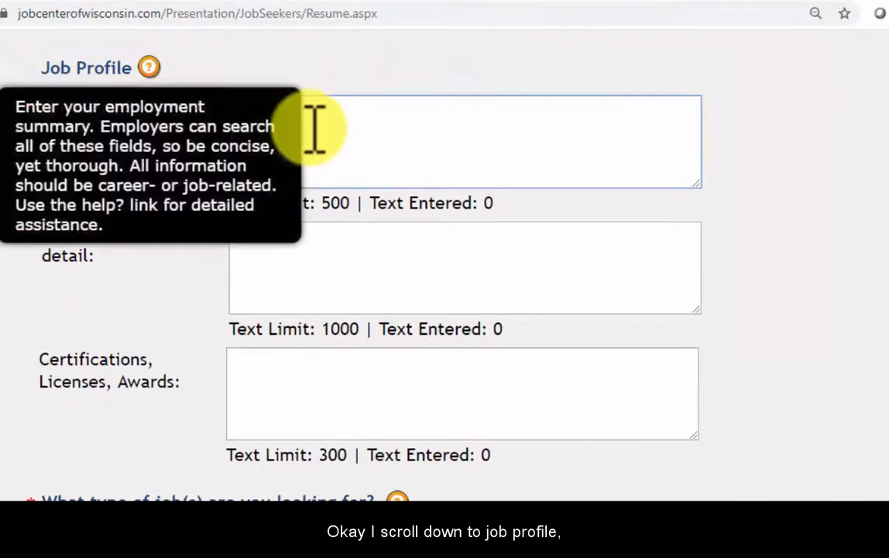
{"action": "left_click", "coordinate": [353, 133]}
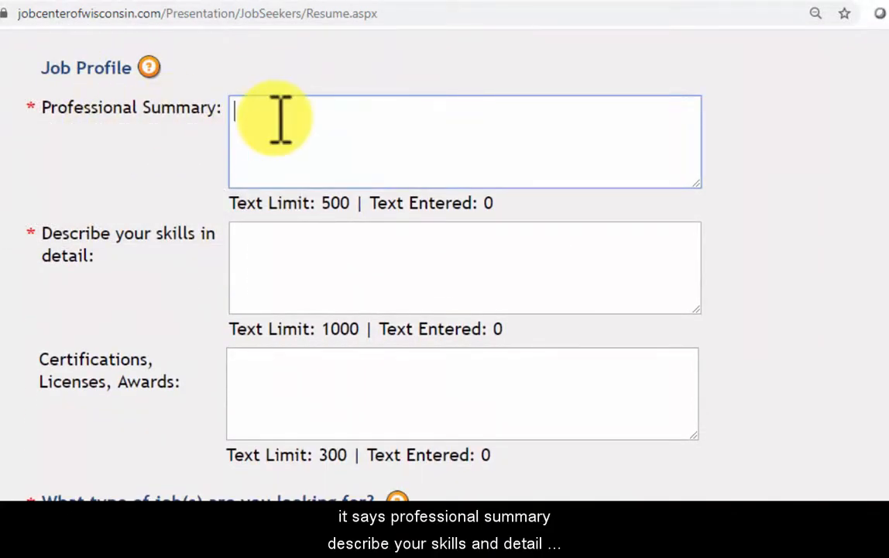
{"action": "left_click", "coordinate": [288, 248]}
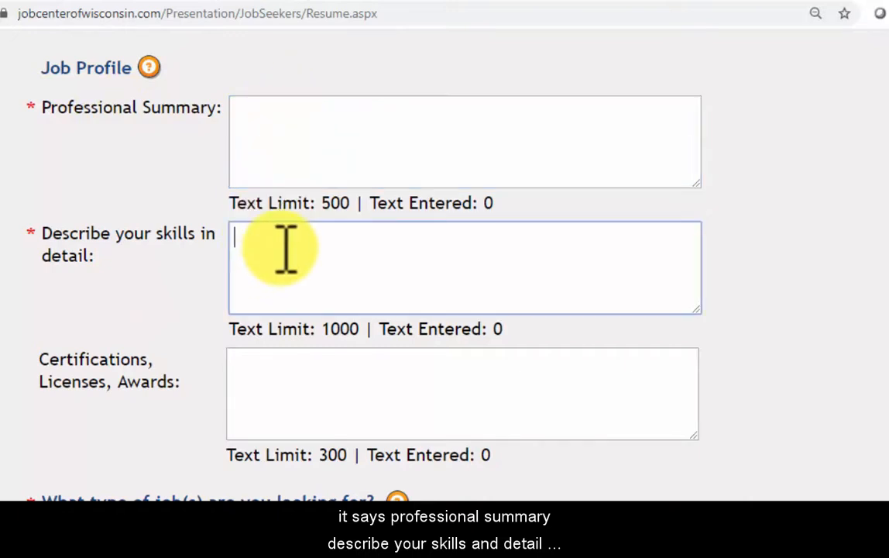
{"action": "scroll", "coordinate": [46, 333], "scroll_direction": "down", "scroll_amount": 1}
{"action": "left_click", "coordinate": [276, 283]}
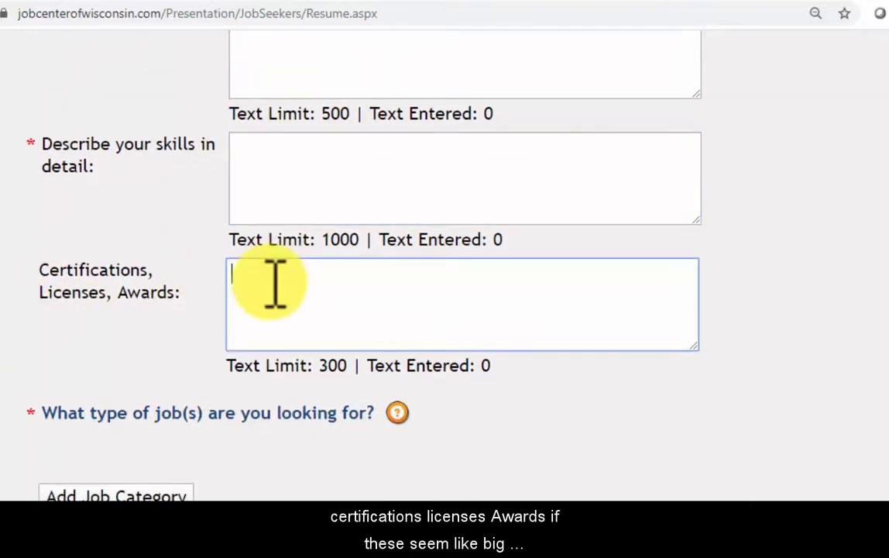
{"action": "scroll", "coordinate": [428, 271], "scroll_direction": "up", "scroll_amount": 1}
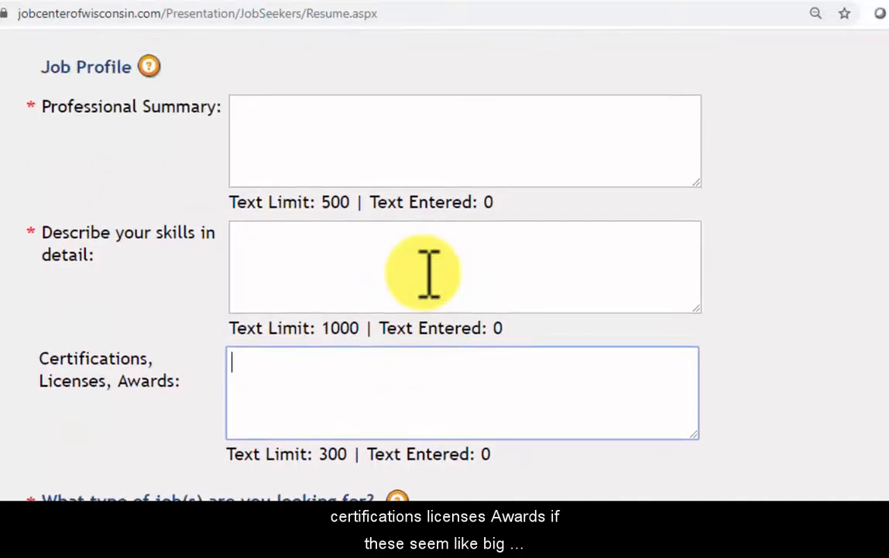
{"action": "scroll", "coordinate": [428, 271], "scroll_direction": "down", "scroll_amount": 2}
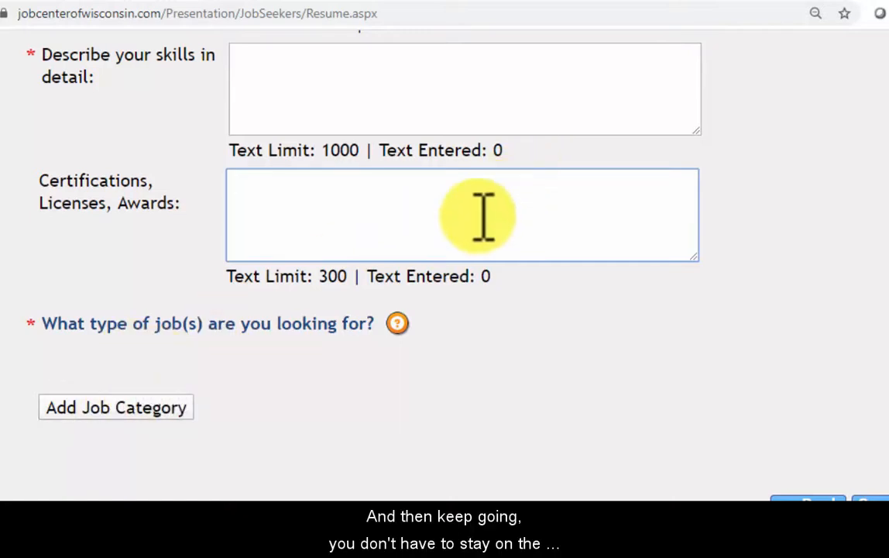
{"action": "scroll", "coordinate": [375, 272], "scroll_direction": "up", "scroll_amount": 1}
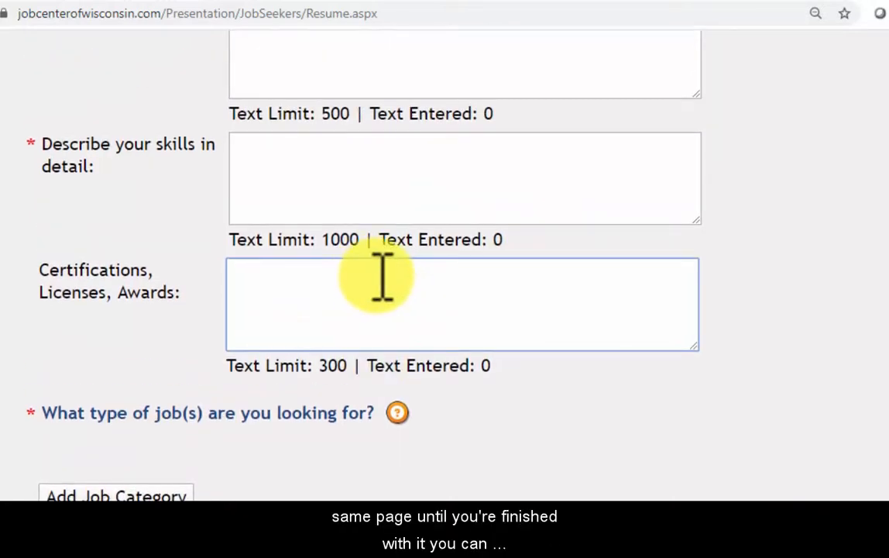
{"action": "scroll", "coordinate": [402, 333], "scroll_direction": "down", "scroll_amount": 1}
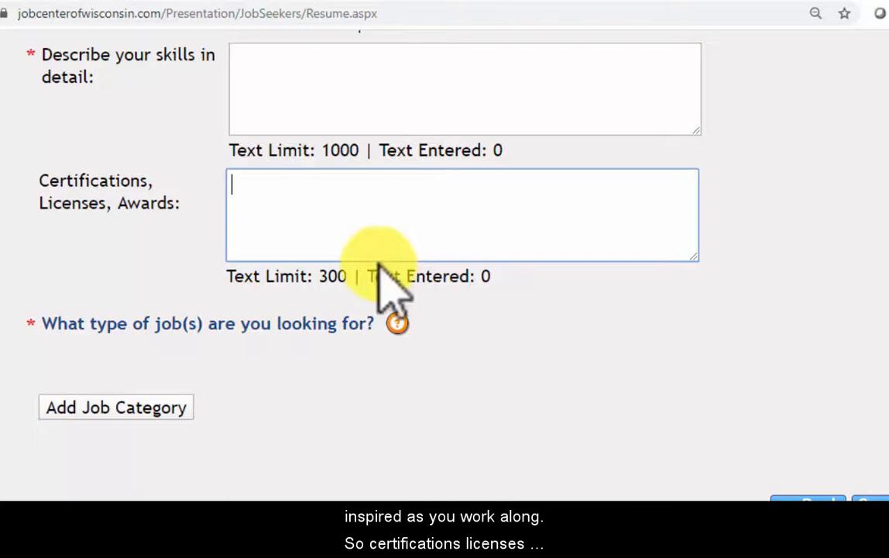
{"action": "scroll", "coordinate": [393, 273], "scroll_direction": "up", "scroll_amount": 1}
{"action": "scroll", "coordinate": [387, 334], "scroll_direction": "up", "scroll_amount": 1}
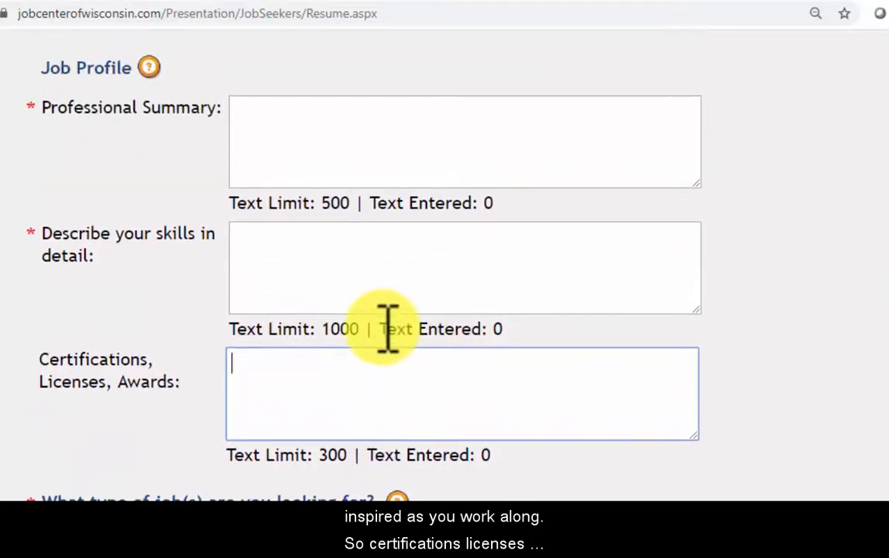
{"action": "scroll", "coordinate": [383, 329], "scroll_direction": "up", "scroll_amount": 1}
{"action": "left_click", "coordinate": [282, 206]}
{"action": "scroll", "coordinate": [123, 347], "scroll_direction": "down", "scroll_amount": 1}
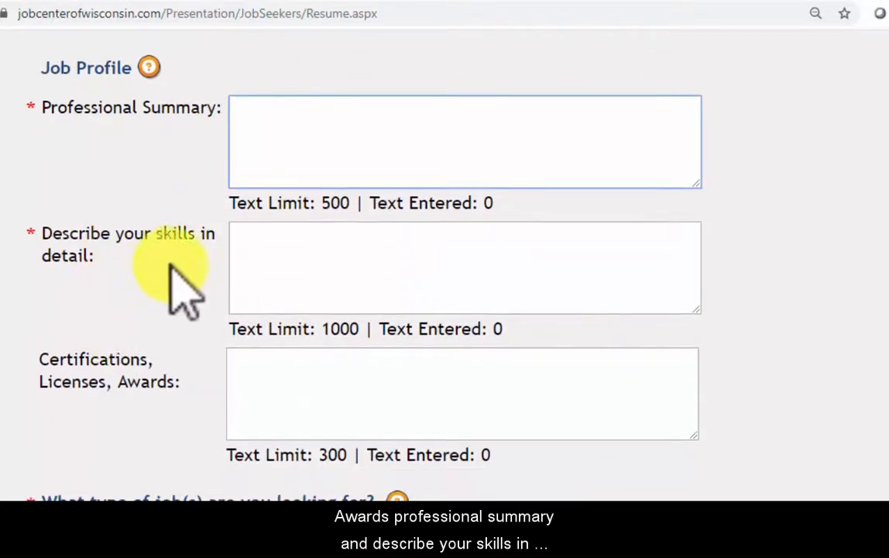
{"action": "scroll", "coordinate": [217, 287], "scroll_direction": "down", "scroll_amount": 3}
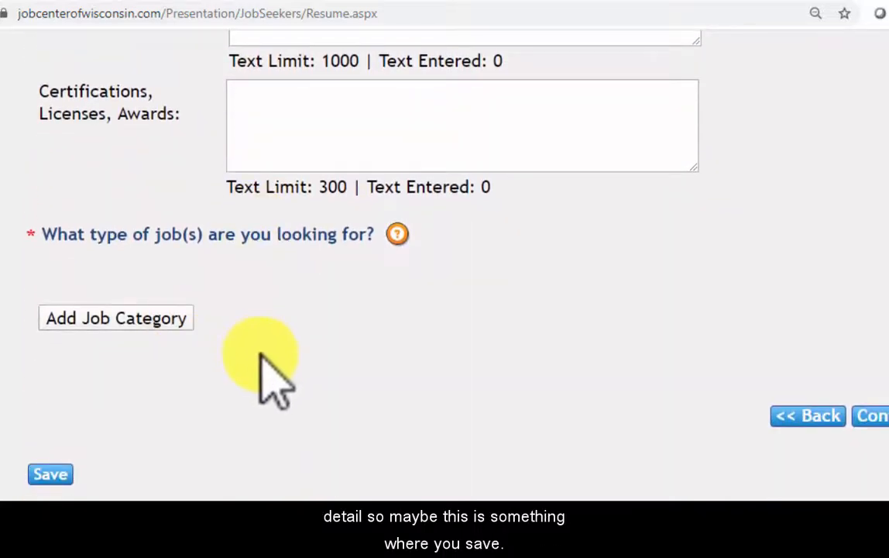
{"action": "scroll", "coordinate": [277, 382], "scroll_direction": "up", "scroll_amount": 1}
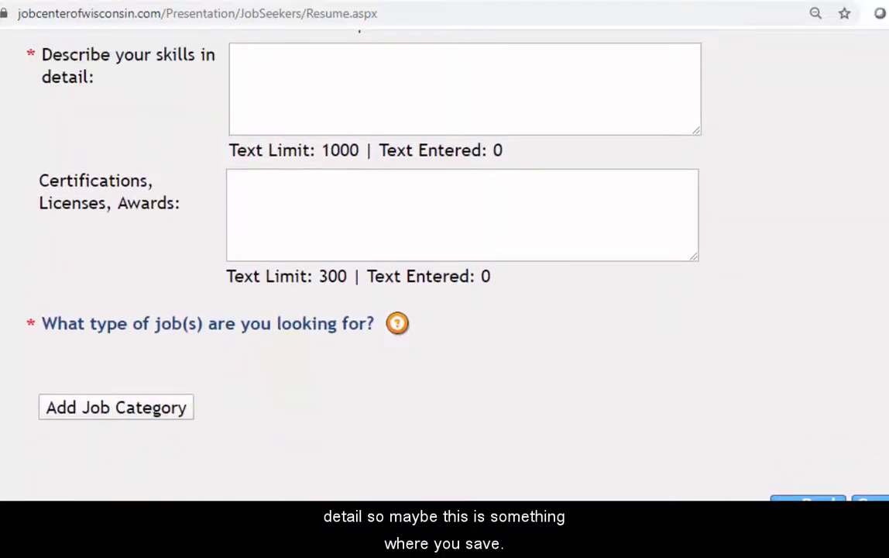
{"action": "scroll", "coordinate": [281, 171], "scroll_direction": "up", "scroll_amount": 3}
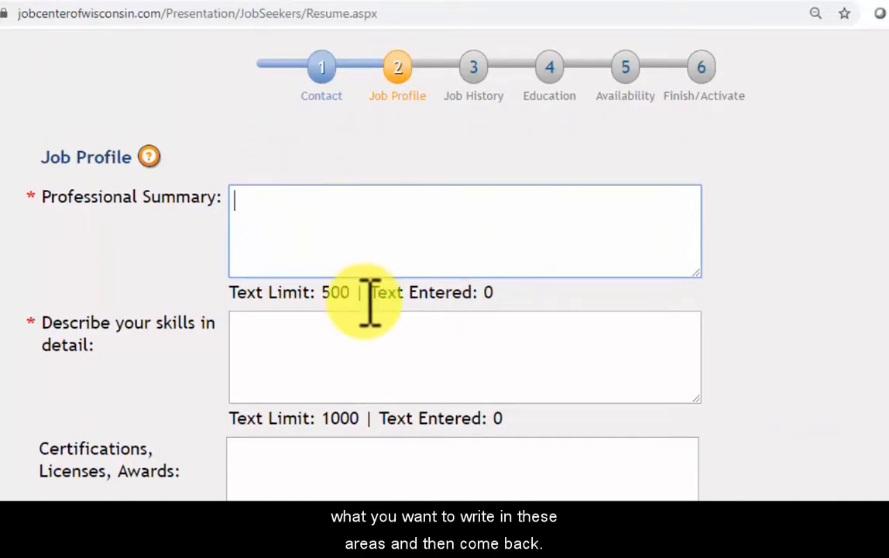
- Start a new job category for the type of job sought and review its military specialty, title, category and experience fields
{"action": "scroll", "coordinate": [456, 290], "scroll_direction": "down", "scroll_amount": 4}
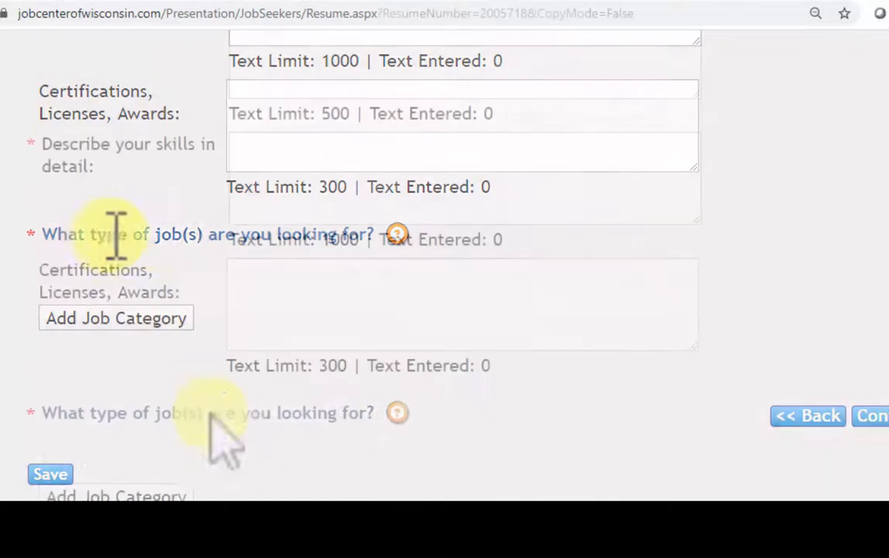
{"action": "scroll", "coordinate": [217, 419], "scroll_direction": "down", "scroll_amount": 3}
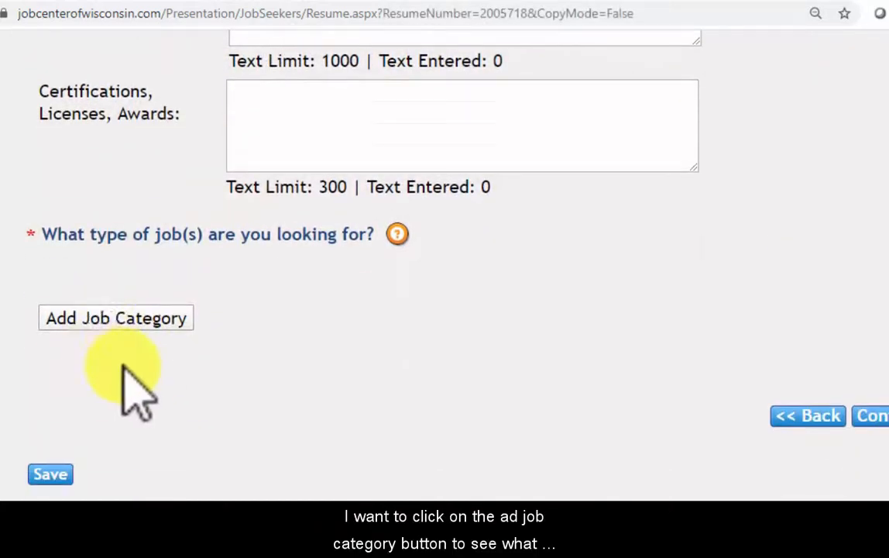
{"action": "left_click", "coordinate": [128, 321]}
{"action": "scroll", "coordinate": [346, 308], "scroll_direction": "down", "scroll_amount": 3}
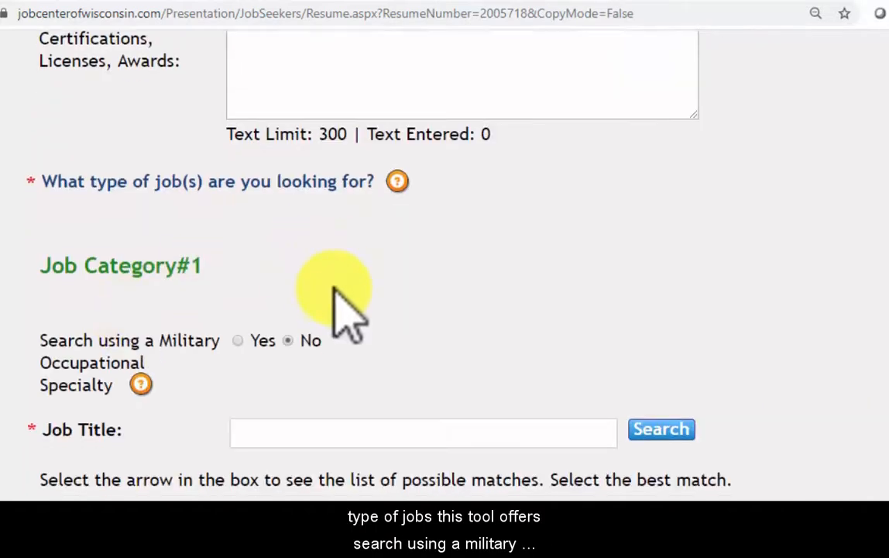
{"action": "mouse_move", "coordinate": [225, 128]}
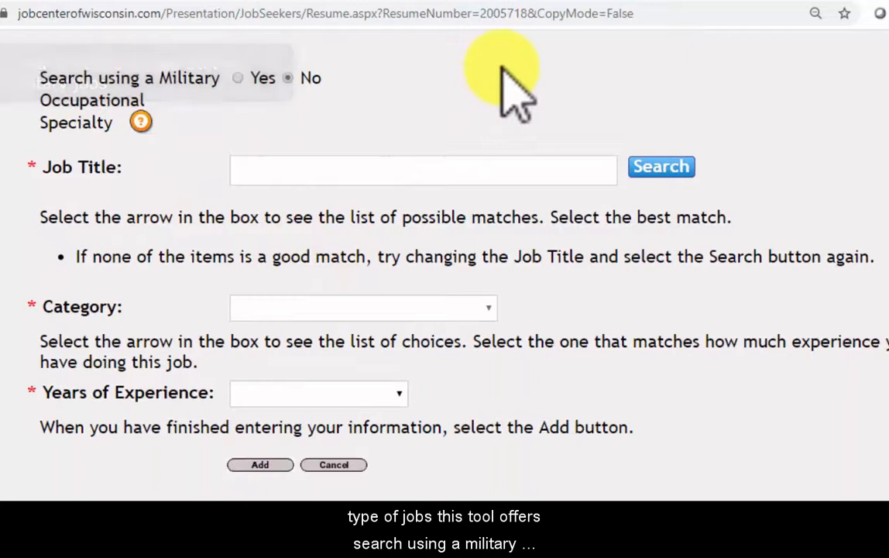
{"action": "scroll", "coordinate": [527, 139], "scroll_direction": "up", "scroll_amount": 1}
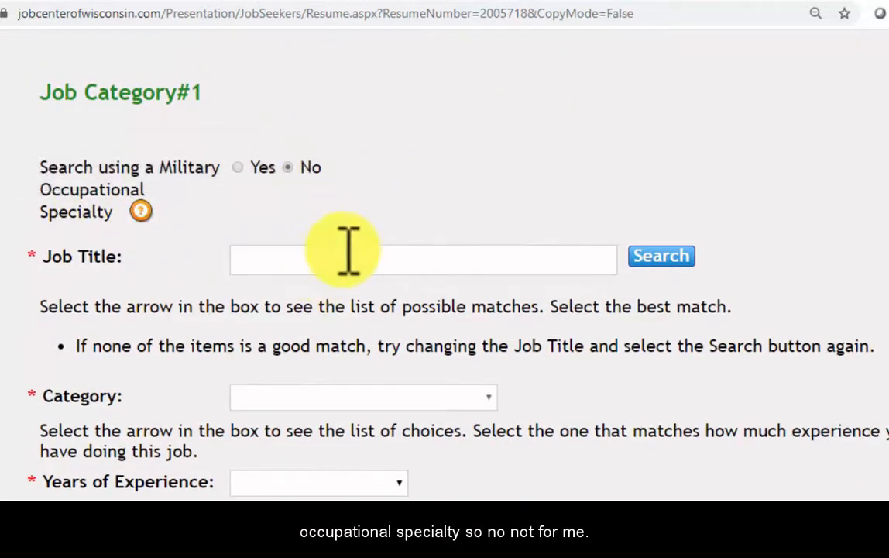
- Search the job title Zookeeper for the first job category and look through the matching categories
{"action": "scroll", "coordinate": [357, 232], "scroll_direction": "down", "scroll_amount": 1}
{"action": "left_click", "coordinate": [368, 172]}
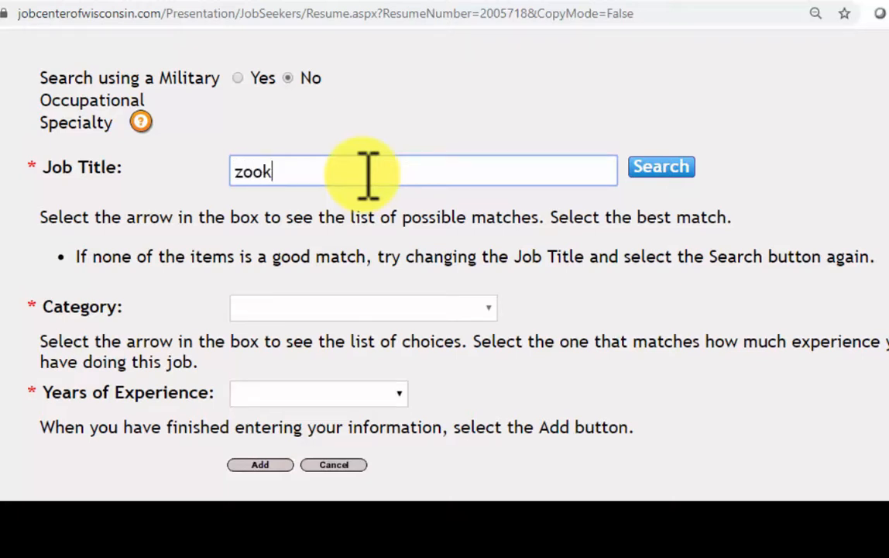
{"action": "type", "text": "zookeeper"}
{"action": "left_click", "coordinate": [674, 170]}
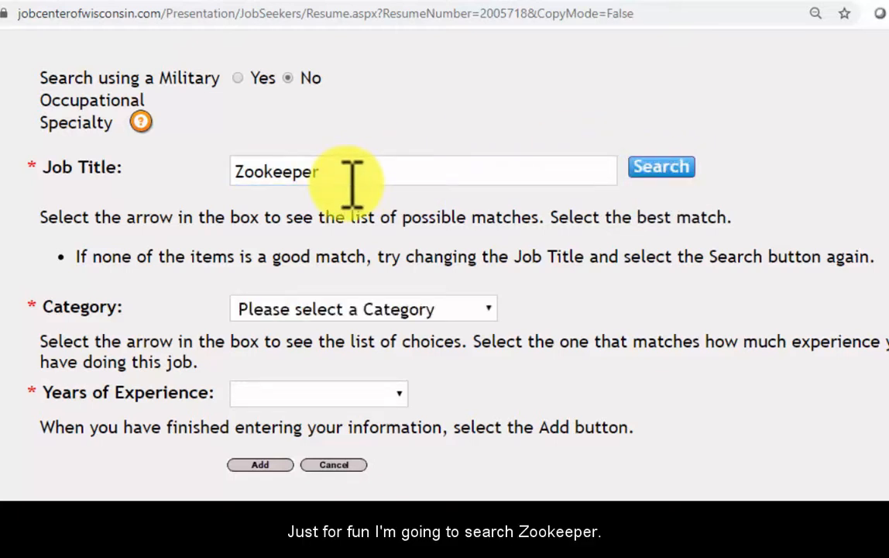
{"action": "left_click", "coordinate": [419, 304]}
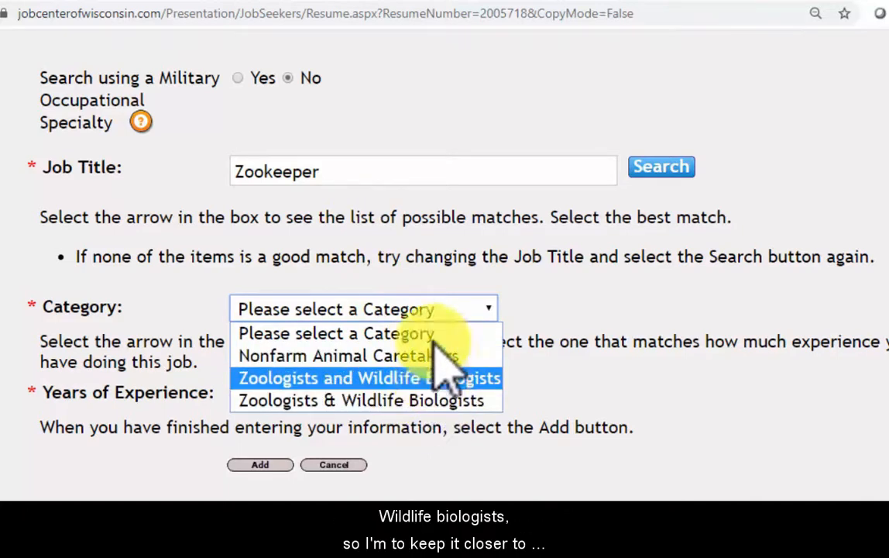
- Replace the job title with Librarian, search for matches, and choose Librarians as the category
{"action": "left_click_drag", "start_coordinate": [353, 182], "coordinate": [269, 171]}
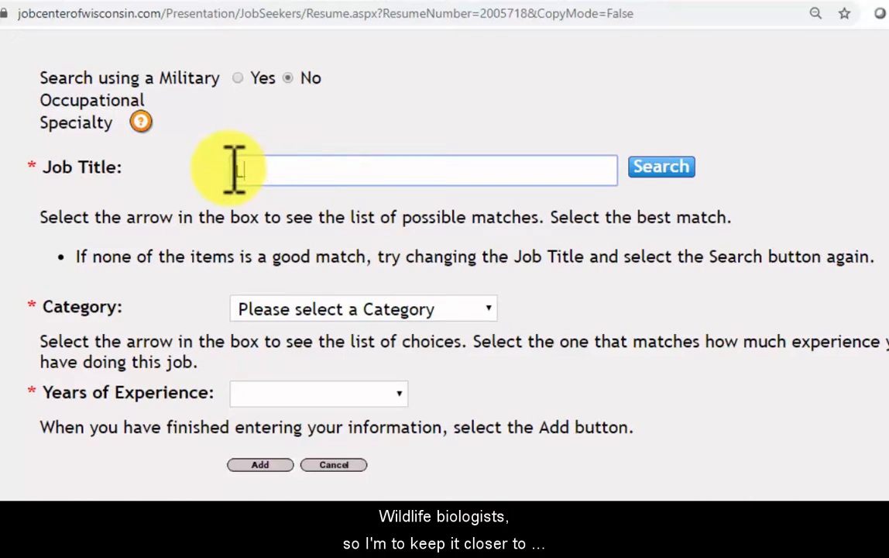
{"action": "type", "text": "Librari"}
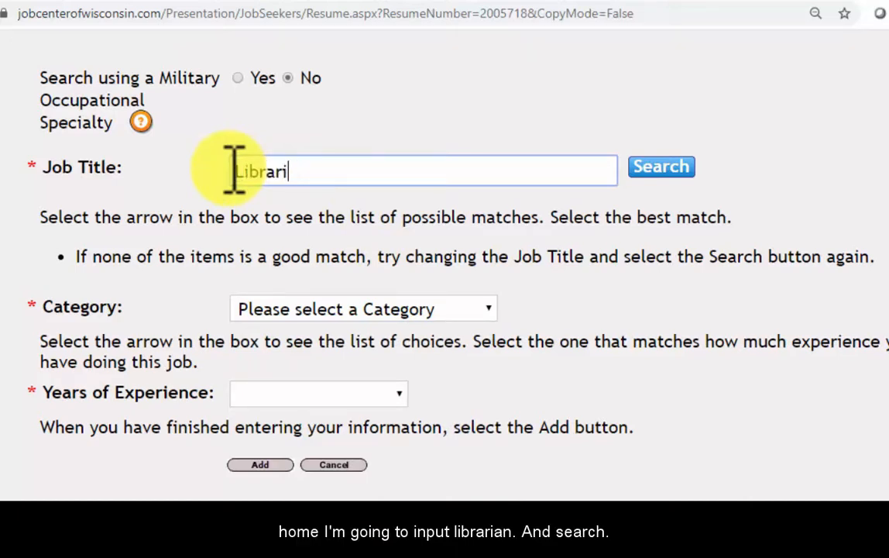
{"action": "left_click", "coordinate": [663, 166]}
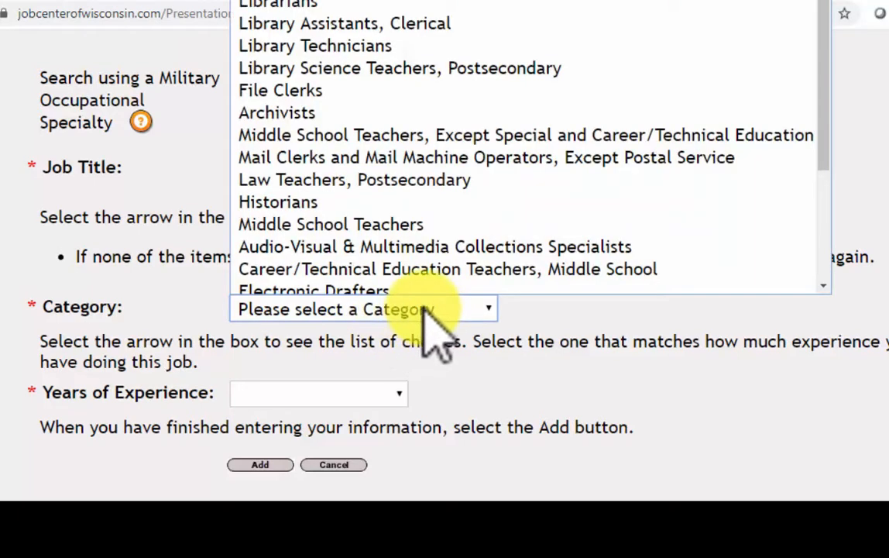
{"action": "scroll", "coordinate": [353, 23], "scroll_direction": "down", "scroll_amount": 1}
{"action": "scroll", "coordinate": [343, 139], "scroll_direction": "up", "scroll_amount": 1}
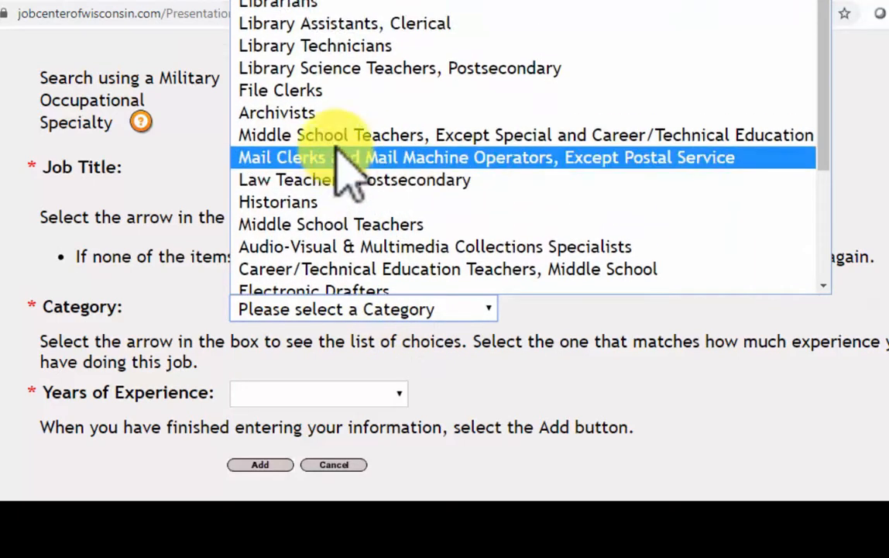
{"action": "left_click", "coordinate": [334, 10]}
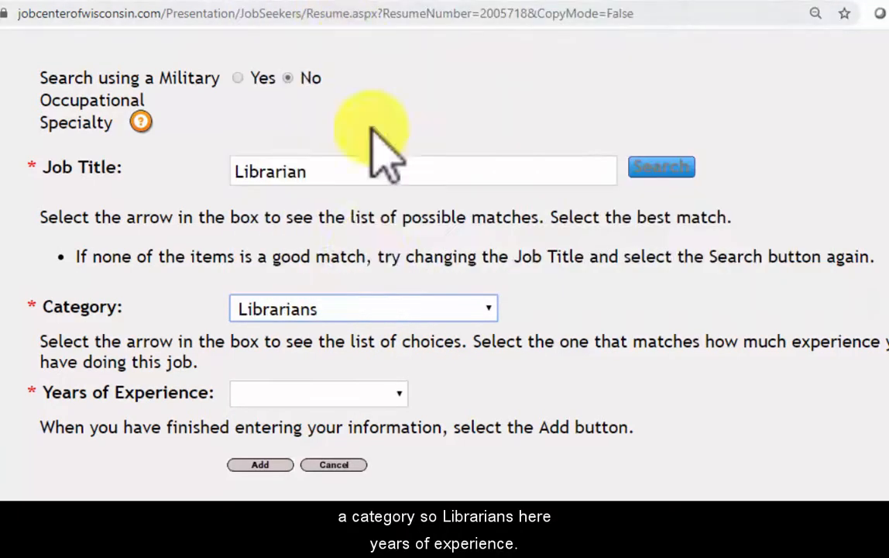
- Set the years of experience to 11 - 15 years and add the job category to the profile
{"action": "left_click", "coordinate": [295, 394]}
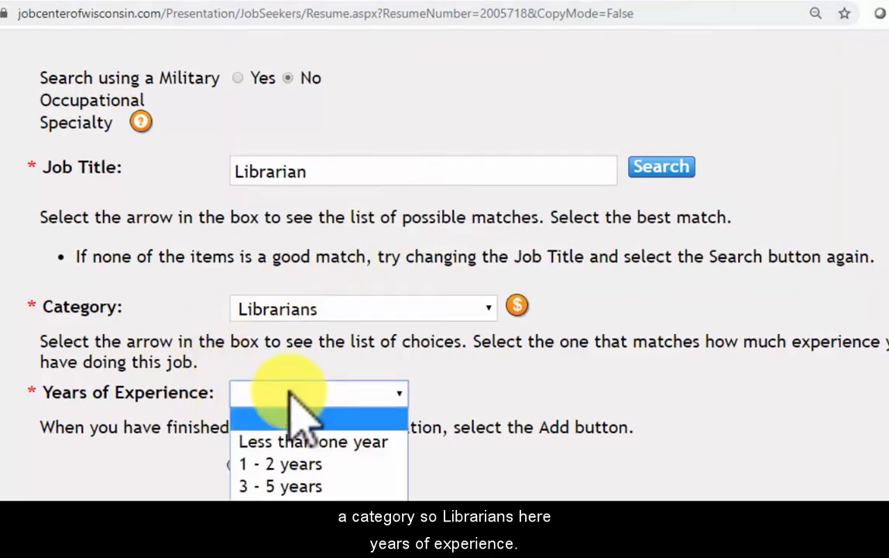
{"action": "left_click", "coordinate": [295, 531]}
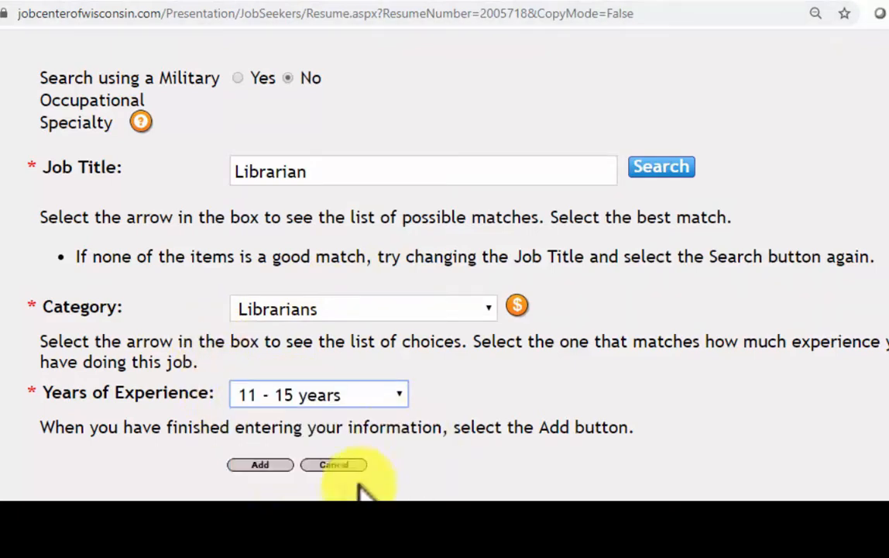
{"action": "left_click", "coordinate": [260, 464]}
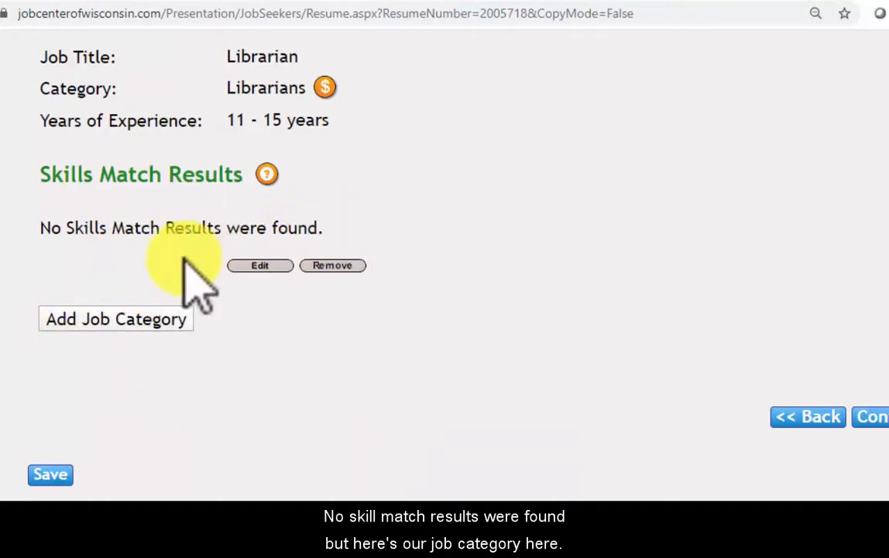
- Review the added Librarian job category and its skills match section, and save the résumé
{"action": "scroll", "coordinate": [193, 263], "scroll_direction": "up", "scroll_amount": 1}
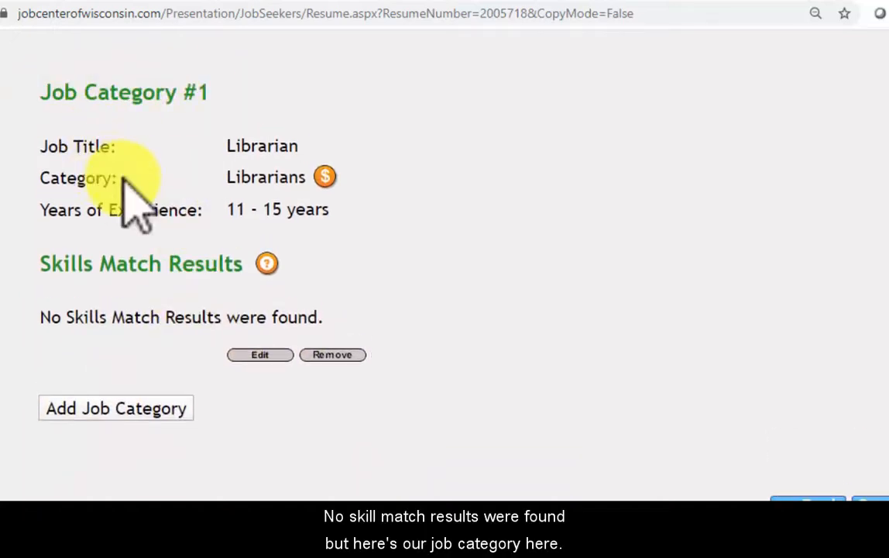
{"action": "mouse_move", "coordinate": [326, 178]}
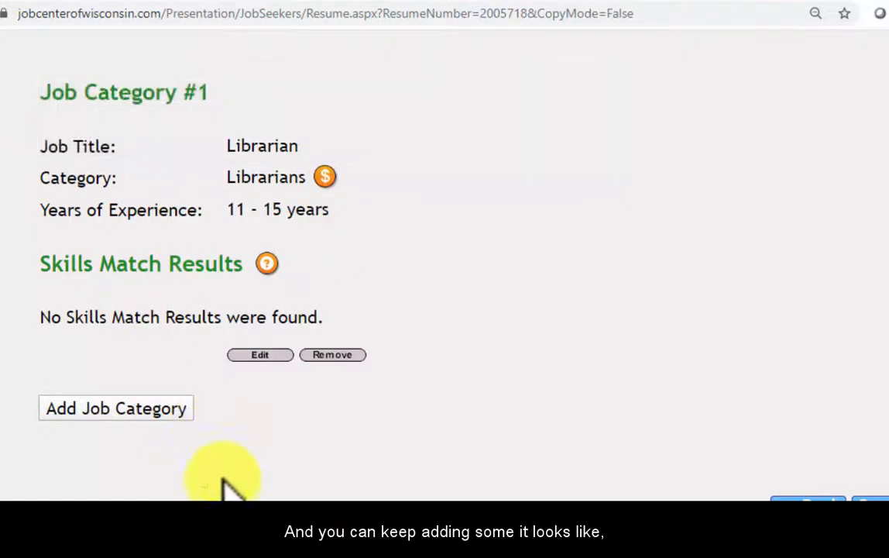
{"action": "scroll", "coordinate": [190, 272], "scroll_direction": "up", "scroll_amount": 2}
{"action": "scroll", "coordinate": [210, 345], "scroll_direction": "down", "scroll_amount": 1}
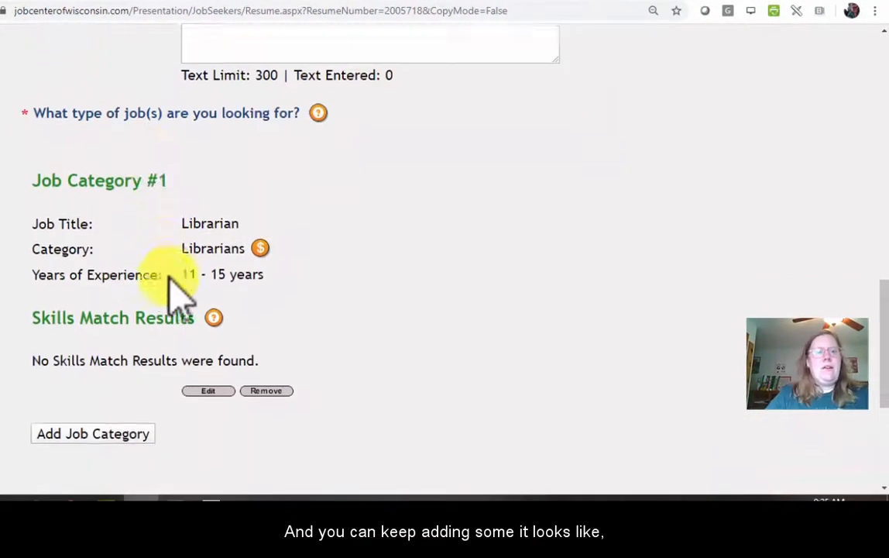
{"action": "scroll", "coordinate": [178, 291], "scroll_direction": "down", "scroll_amount": 3}
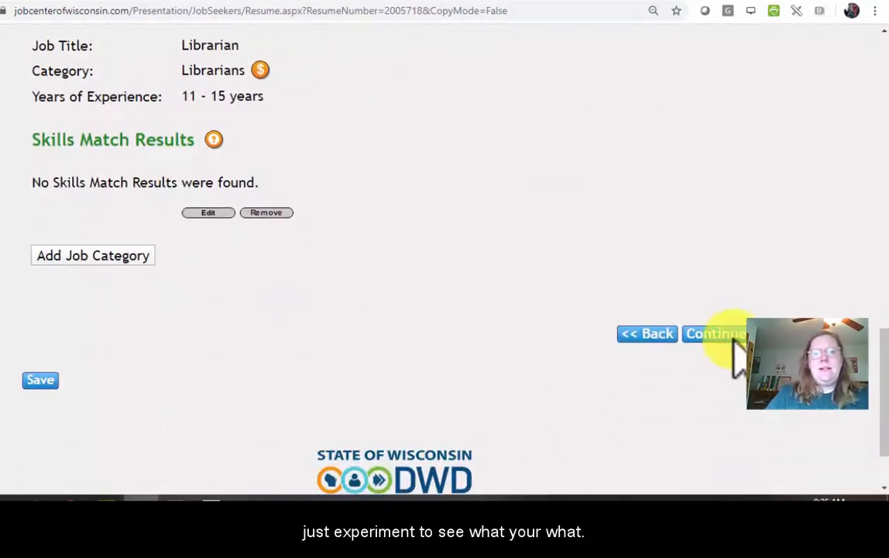
{"action": "left_click", "coordinate": [48, 380]}
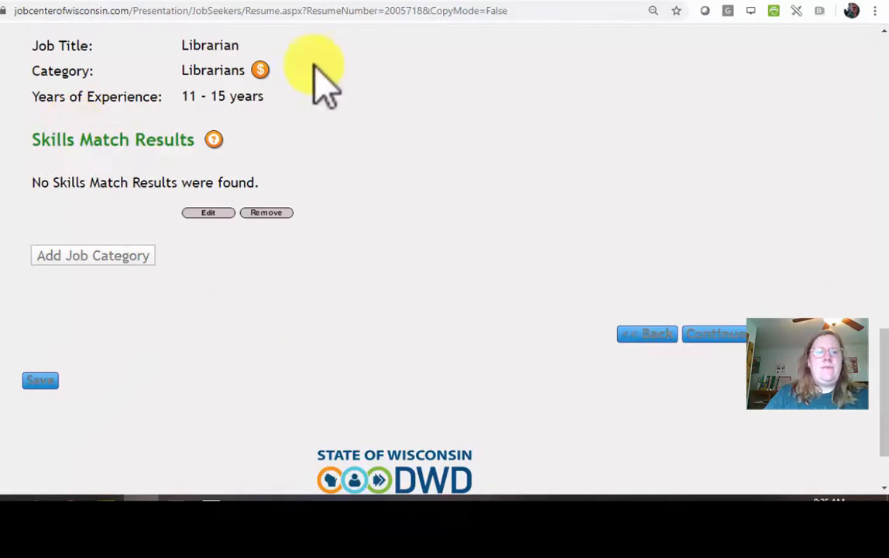
- Continue to the Job History stage and read its instructions on listing past employers
{"action": "scroll", "coordinate": [294, 360], "scroll_direction": "down", "scroll_amount": 5}
{"action": "scroll", "coordinate": [359, 358], "scroll_direction": "down", "scroll_amount": 10}
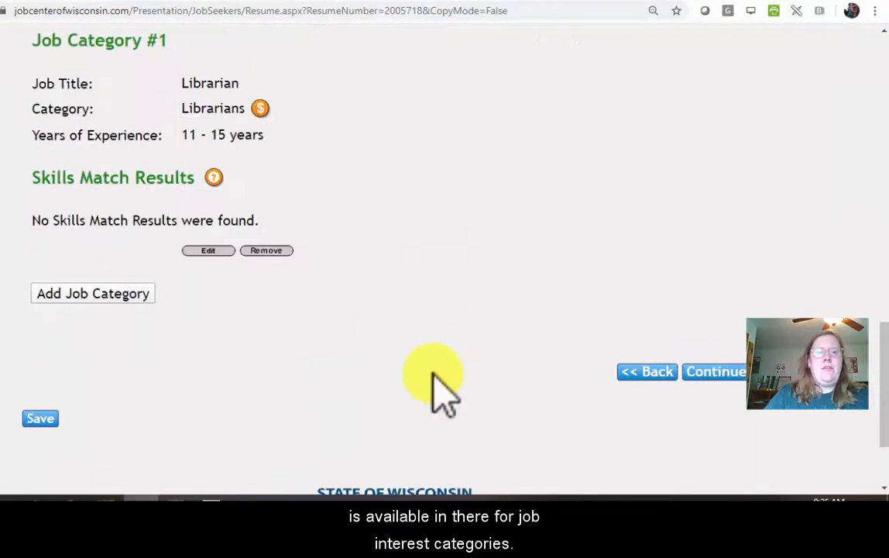
{"action": "left_click", "coordinate": [731, 376]}
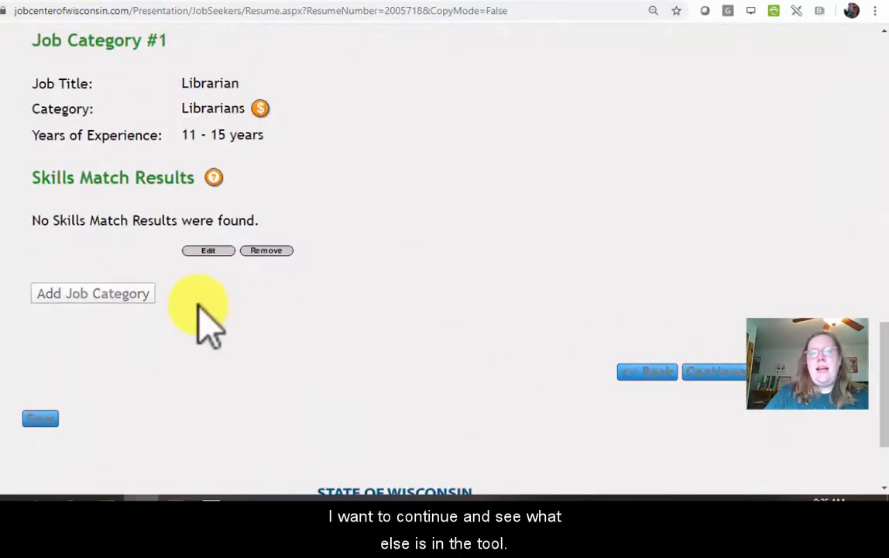
{"action": "scroll", "coordinate": [342, 381], "scroll_direction": "down", "scroll_amount": 3}
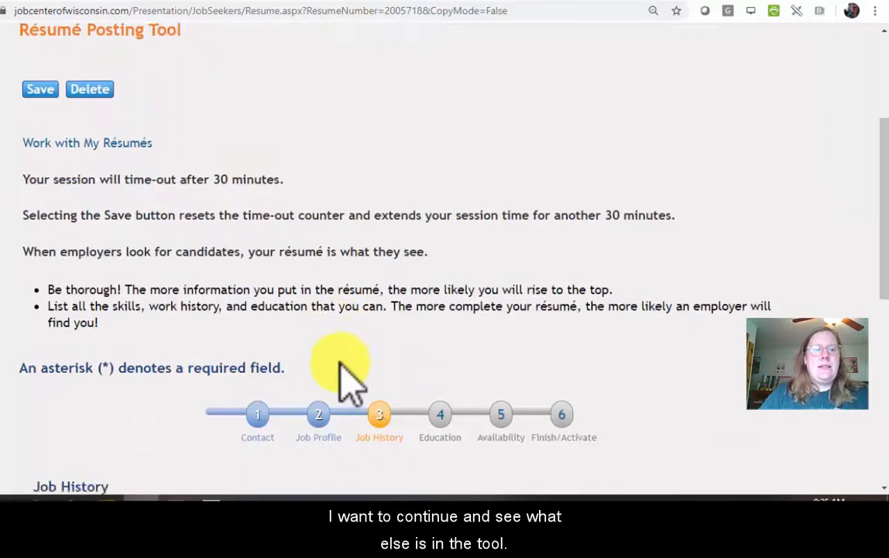
{"action": "scroll", "coordinate": [349, 380], "scroll_direction": "down", "scroll_amount": 5}
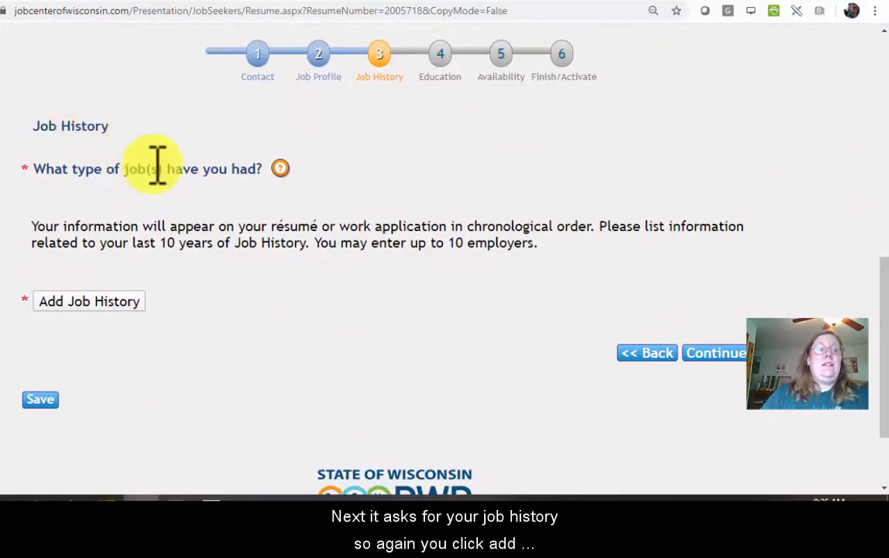
- Start a new job history entry with Wisconsin Valley Library Service as the employer
{"action": "left_click", "coordinate": [95, 301]}
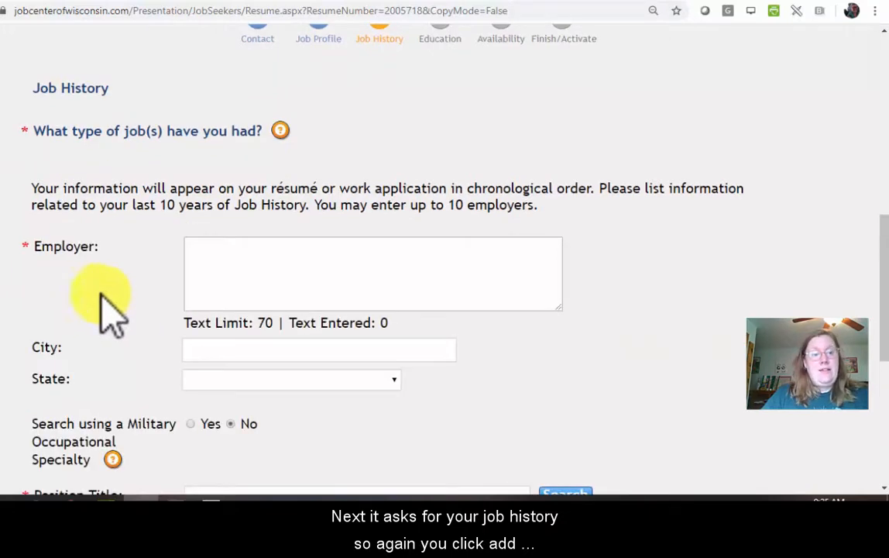
{"action": "left_click", "coordinate": [248, 247]}
{"action": "type", "text": "W"}
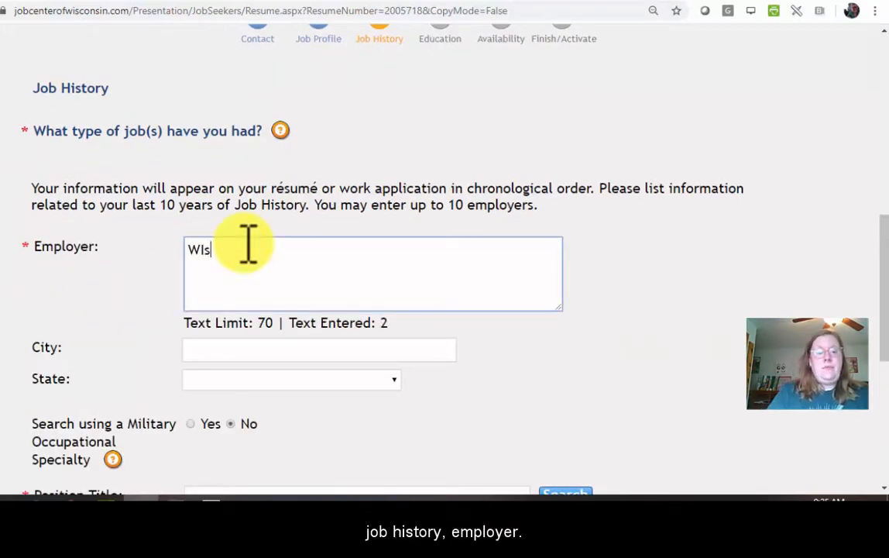
{"action": "type", "text": "isc"}
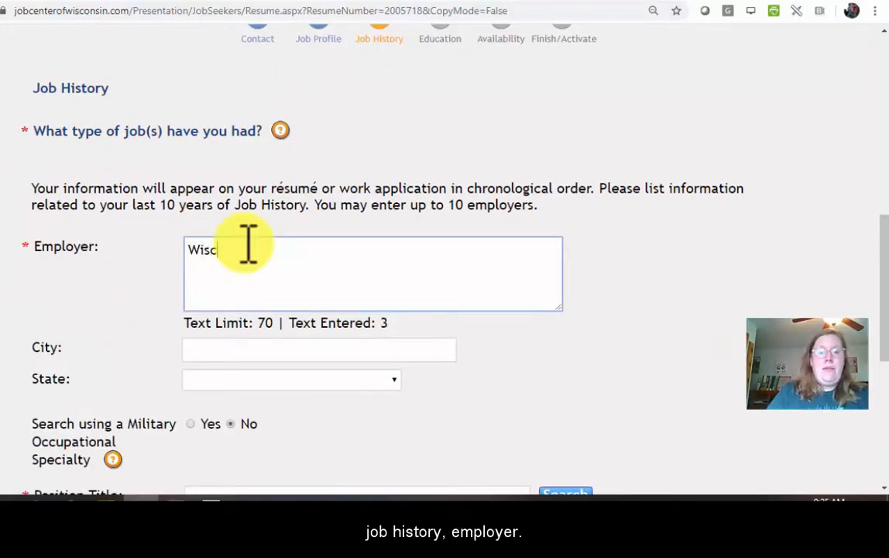
{"action": "type", "text": "onsin Valle"}
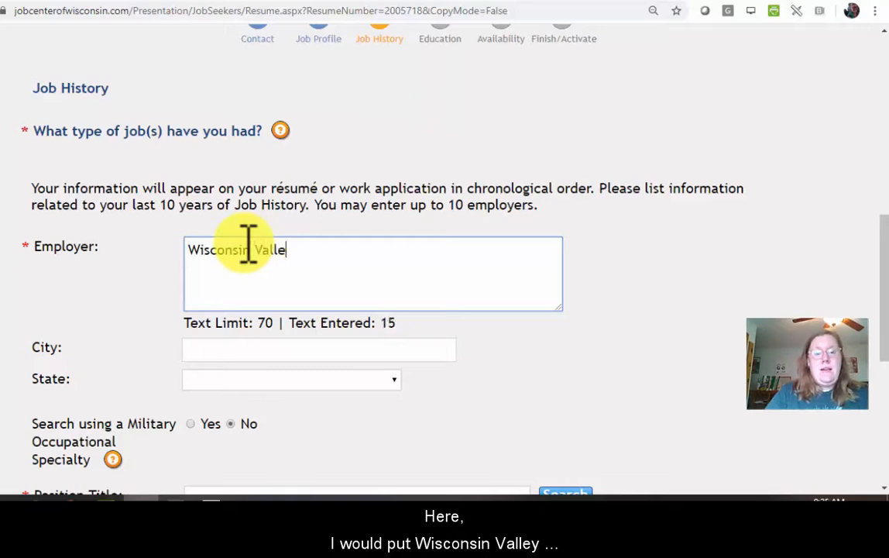
{"action": "type", "text": "y L"}
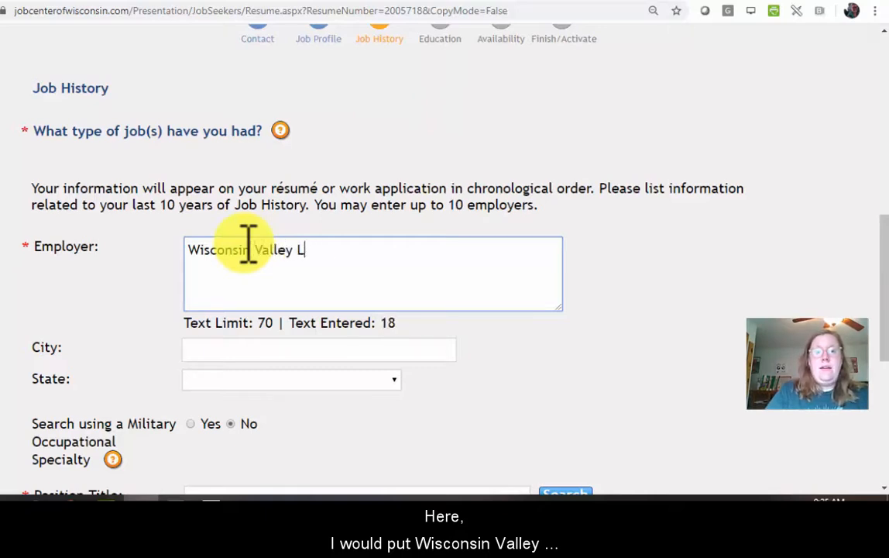
{"action": "type", "text": "ibrary Service"}
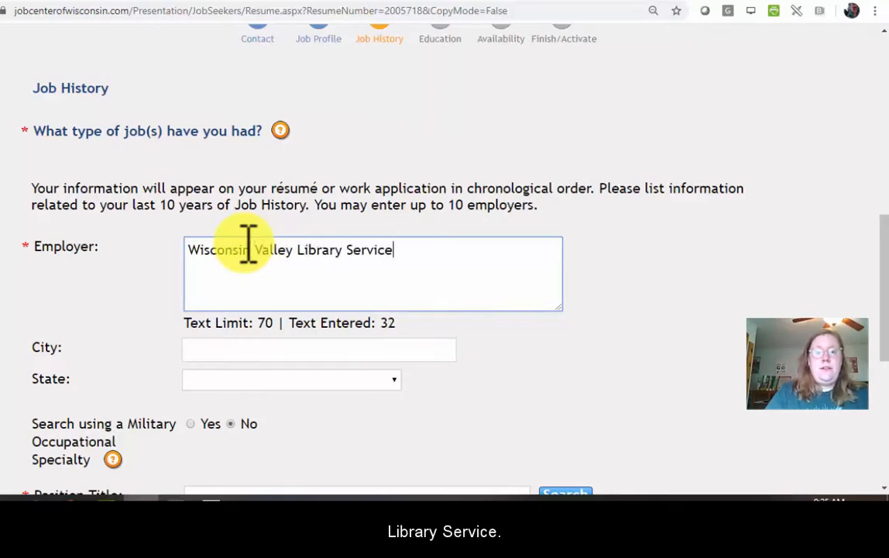
- Set the employer's city to Wausau and its state to Wisconsin
{"action": "scroll", "coordinate": [248, 249], "scroll_direction": "down", "scroll_amount": 1}
{"action": "left_click", "coordinate": [242, 279]}
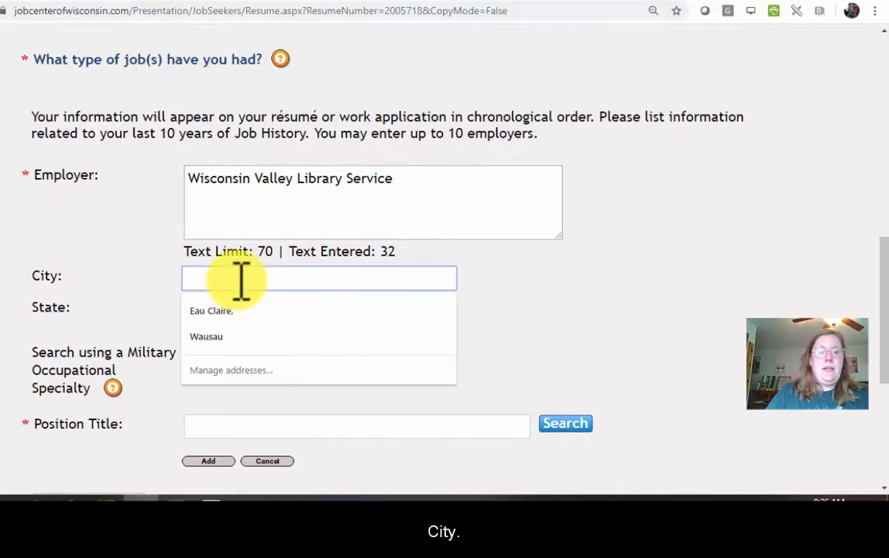
{"action": "left_click", "coordinate": [223, 336]}
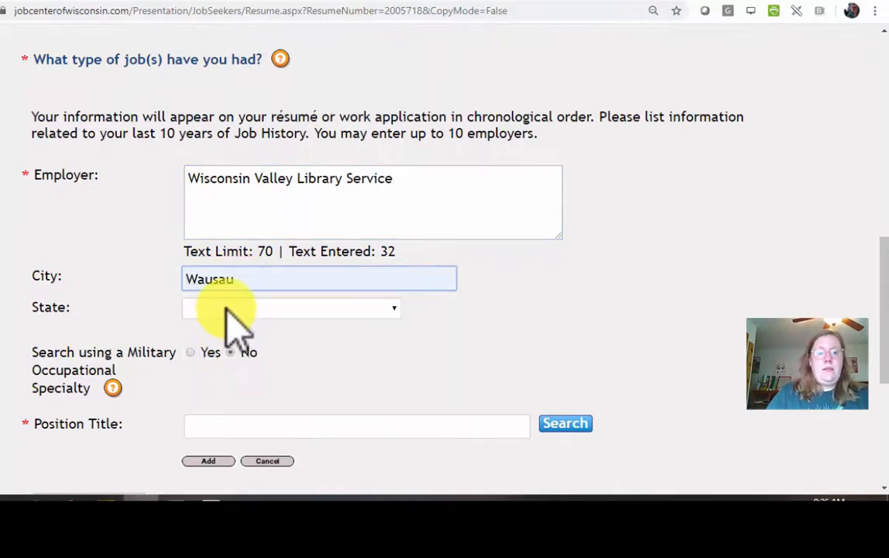
{"action": "left_click", "coordinate": [232, 310]}
{"action": "scroll", "coordinate": [259, 175], "scroll_direction": "down", "scroll_amount": 10}
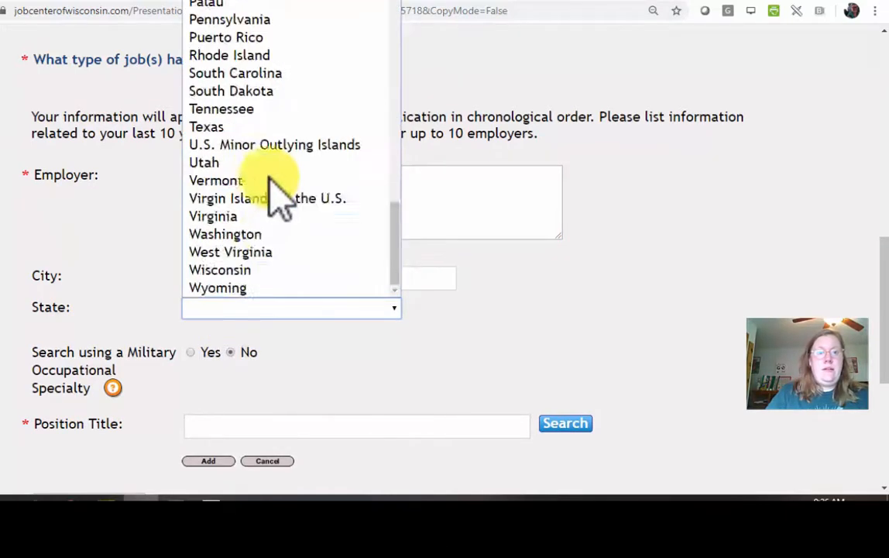
{"action": "left_click", "coordinate": [259, 270]}
- Enter Public Library Services Consultant as the position title and search for matching categories
{"action": "scroll", "coordinate": [116, 280], "scroll_direction": "down", "scroll_amount": 2}
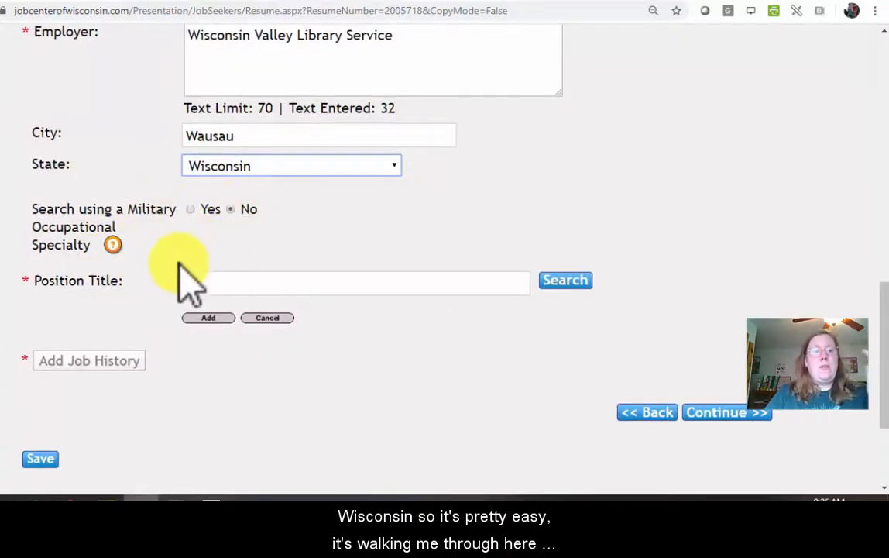
{"action": "scroll", "coordinate": [179, 279], "scroll_direction": "down", "scroll_amount": 2}
{"action": "left_click", "coordinate": [255, 141]}
{"action": "type", "text": "Public"}
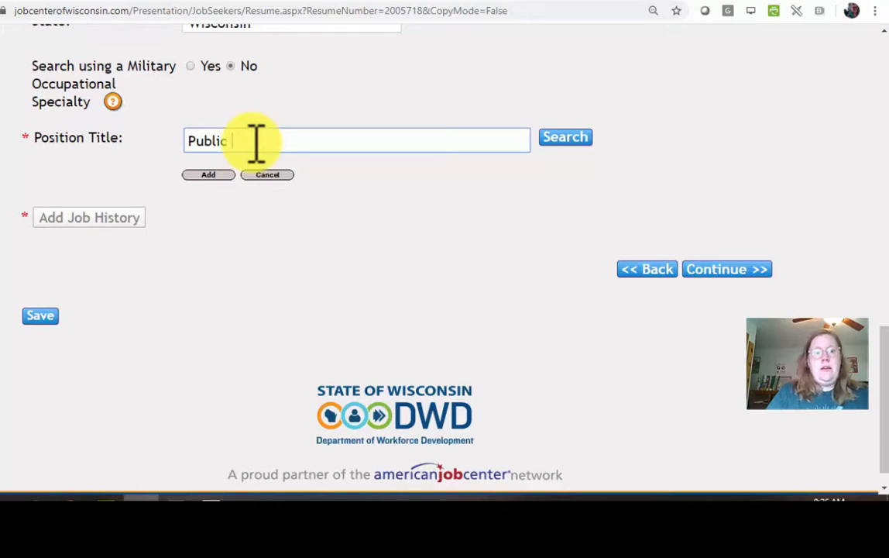
{"action": "type", "text": " Library Services Consultant"}
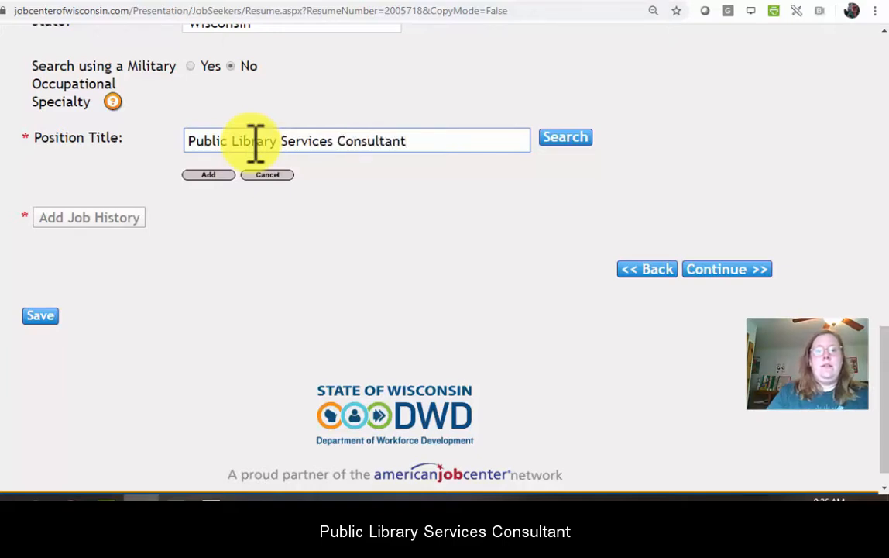
{"action": "left_click", "coordinate": [569, 141]}
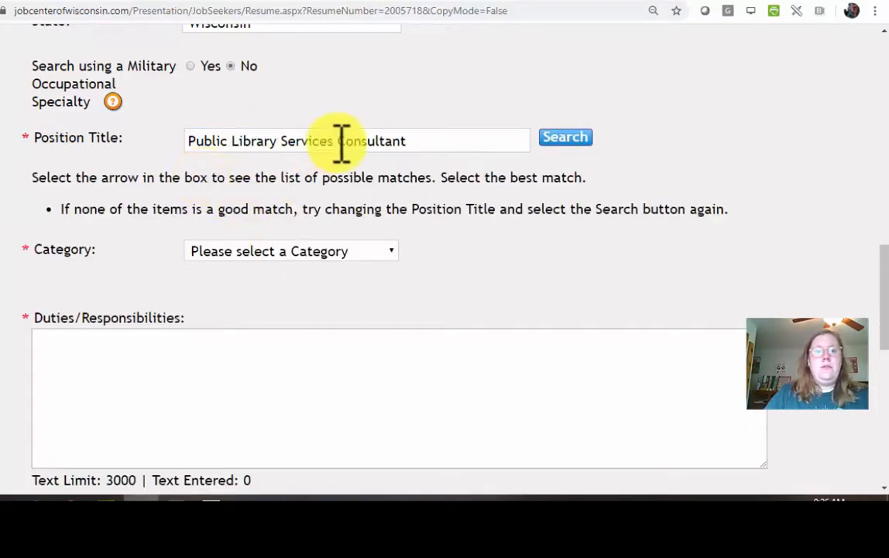
- Choose Education, Training, and Library Workers, All Other as the category for the consultant position
{"action": "scroll", "coordinate": [304, 236], "scroll_direction": "down", "scroll_amount": 1}
{"action": "scroll", "coordinate": [304, 232], "scroll_direction": "down", "scroll_amount": 2}
{"action": "left_click", "coordinate": [333, 112]}
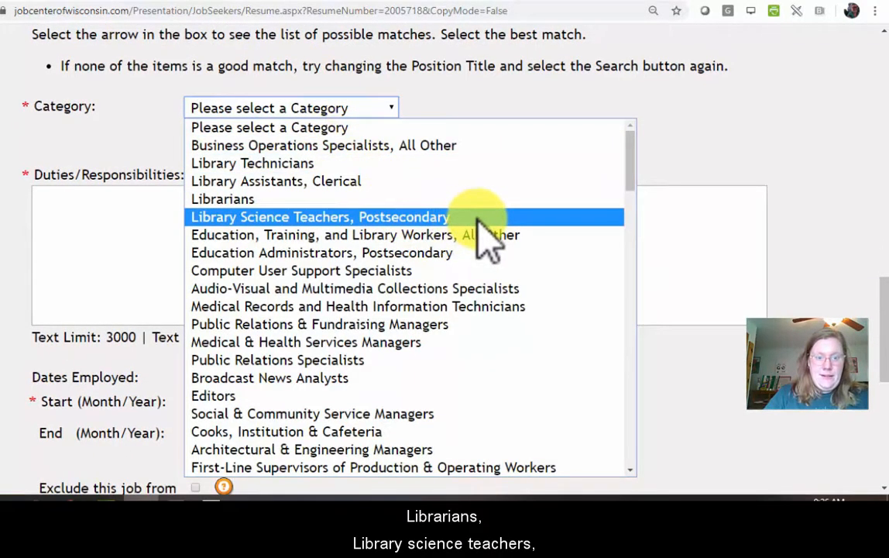
{"action": "scroll", "coordinate": [476, 234], "scroll_direction": "down", "scroll_amount": 3}
{"action": "scroll", "coordinate": [460, 193], "scroll_direction": "up", "scroll_amount": 3}
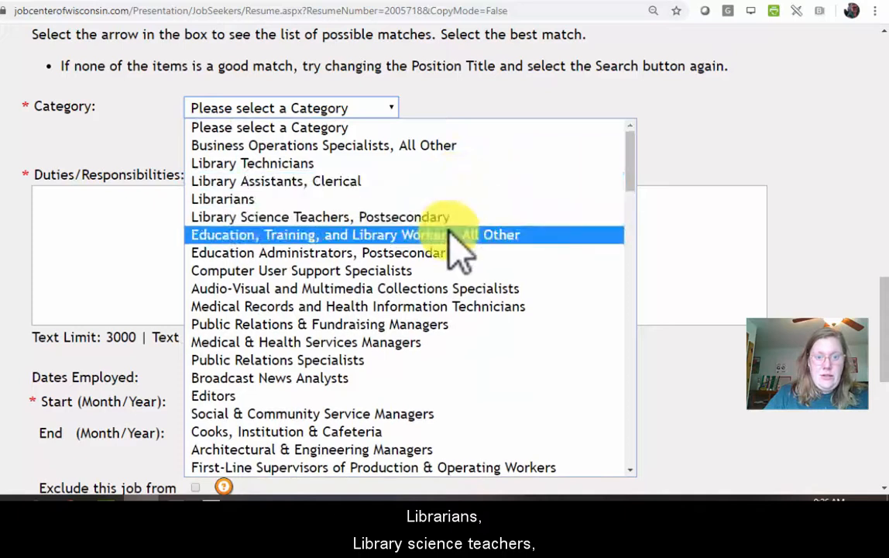
{"action": "left_click", "coordinate": [527, 234]}
- Try to save the résumé with the duties and employment dates left blank, and review the listed errors
{"action": "left_click", "coordinate": [109, 224]}
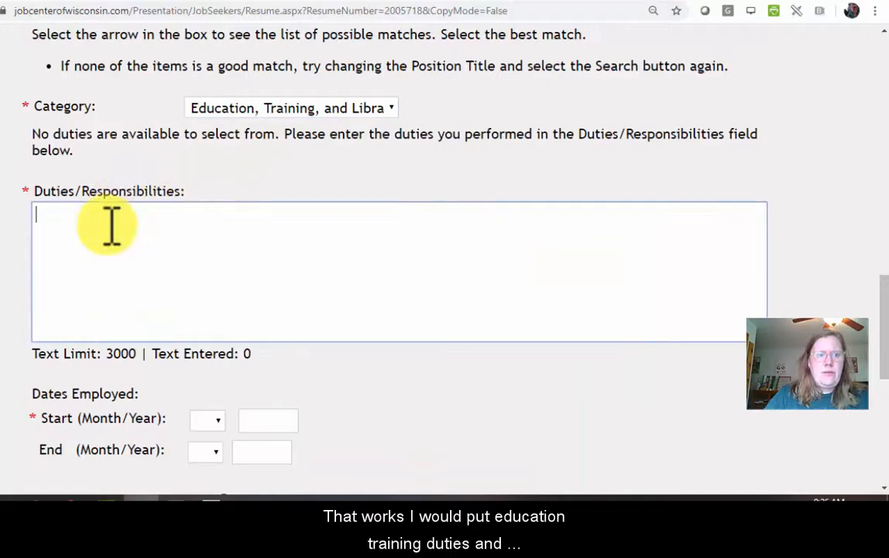
{"action": "scroll", "coordinate": [109, 225], "scroll_direction": "down", "scroll_amount": 1}
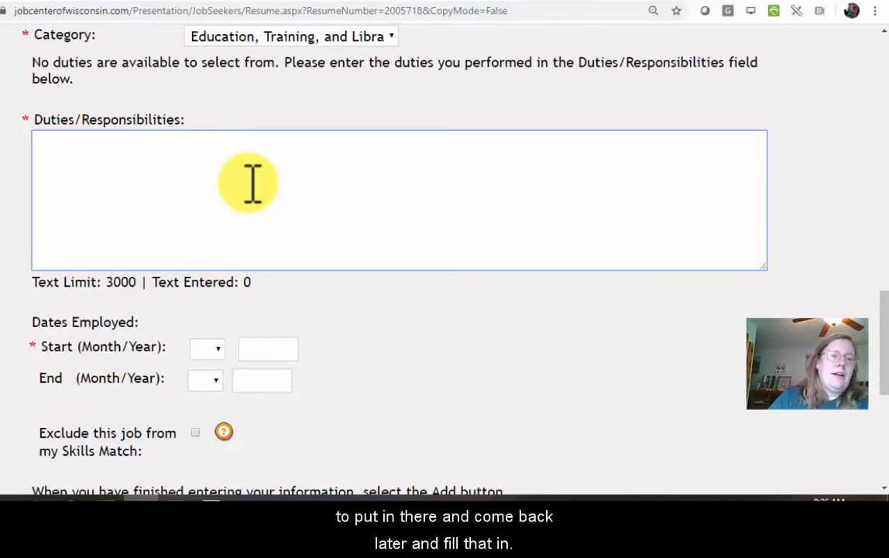
{"action": "scroll", "coordinate": [252, 183], "scroll_direction": "down", "scroll_amount": 3}
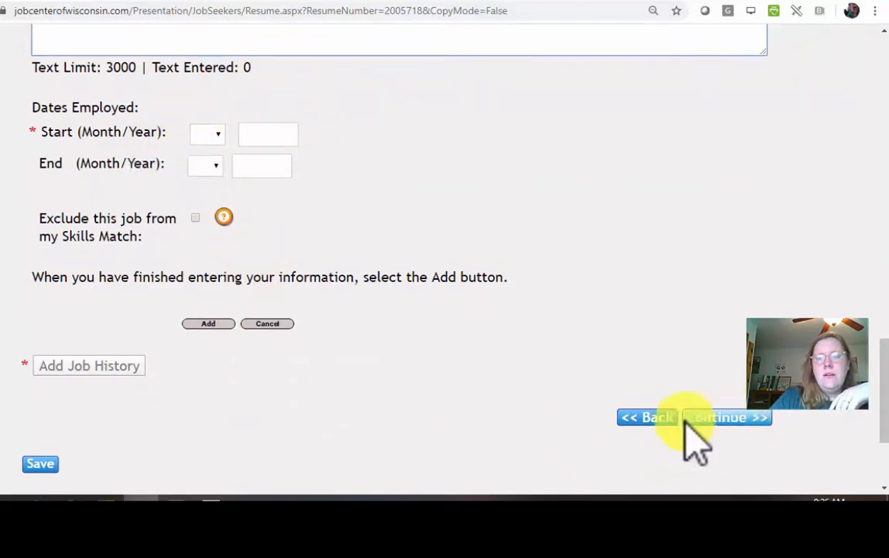
{"action": "left_click", "coordinate": [41, 465]}
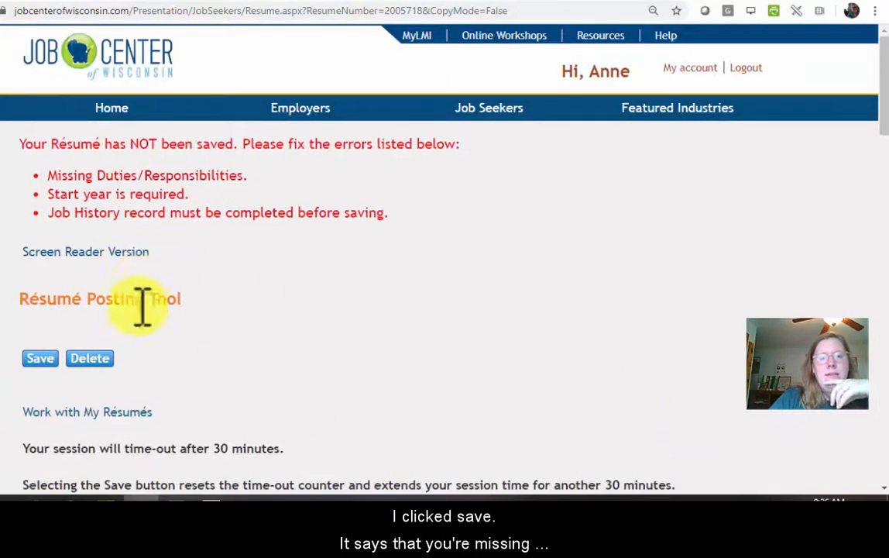
{"action": "scroll", "coordinate": [139, 325], "scroll_direction": "down", "scroll_amount": 5}
{"action": "scroll", "coordinate": [128, 171], "scroll_direction": "up", "scroll_amount": 4}
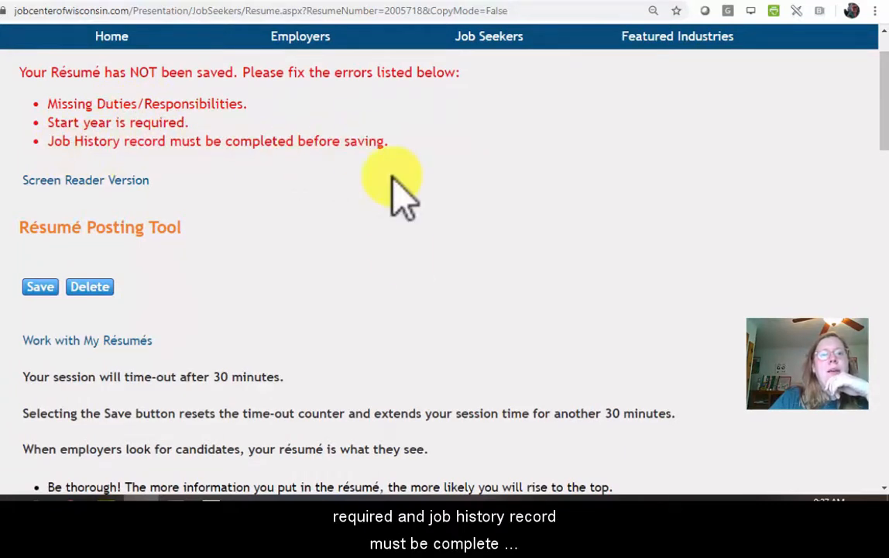
- Set the job's start date to month 7 of 2016 with no end date, and try to save the résumé
{"action": "scroll", "coordinate": [407, 265], "scroll_direction": "down", "scroll_amount": 9}
{"action": "scroll", "coordinate": [372, 240], "scroll_direction": "down", "scroll_amount": 1}
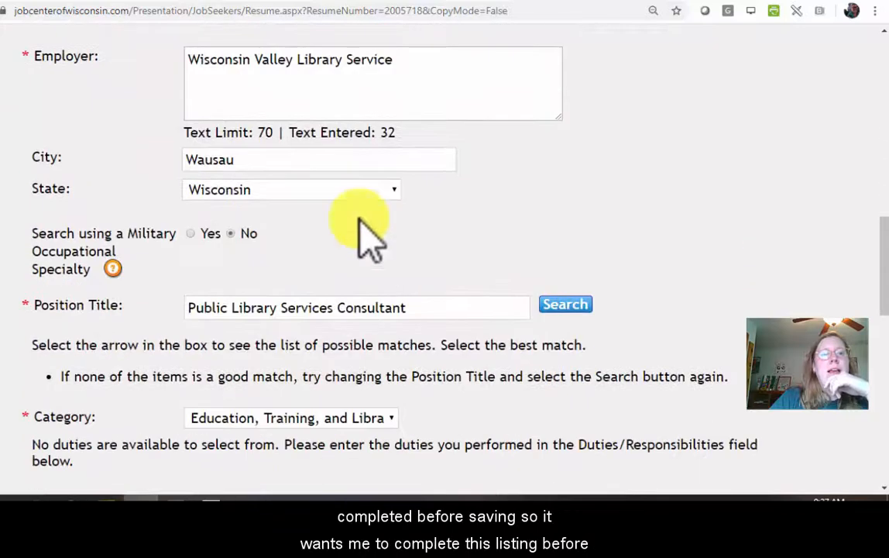
{"action": "scroll", "coordinate": [302, 248], "scroll_direction": "down", "scroll_amount": 5}
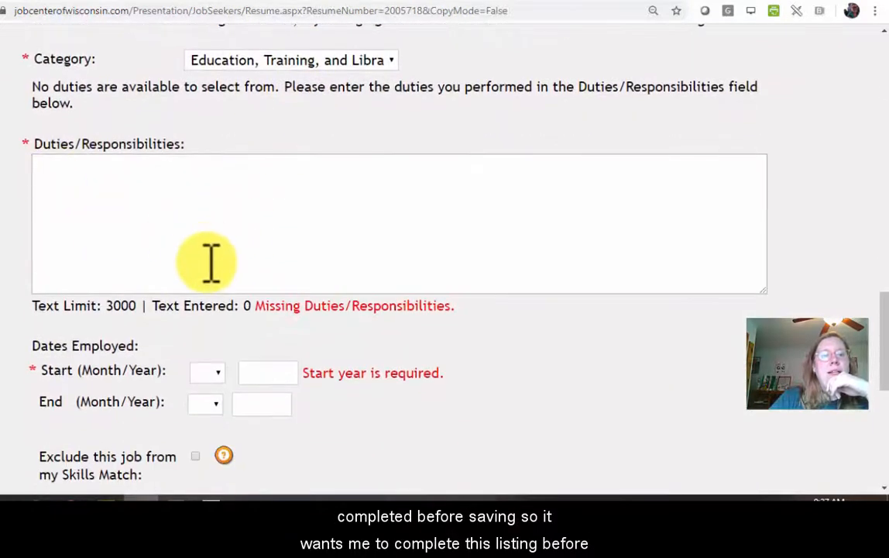
{"action": "scroll", "coordinate": [208, 261], "scroll_direction": "down", "scroll_amount": 2}
{"action": "left_click", "coordinate": [218, 231]}
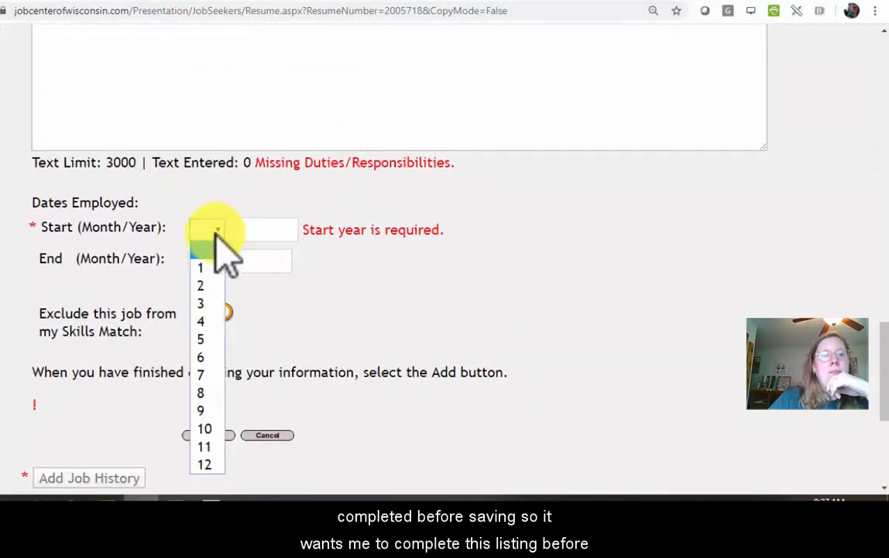
{"action": "left_click", "coordinate": [217, 374]}
{"action": "left_click", "coordinate": [268, 231]}
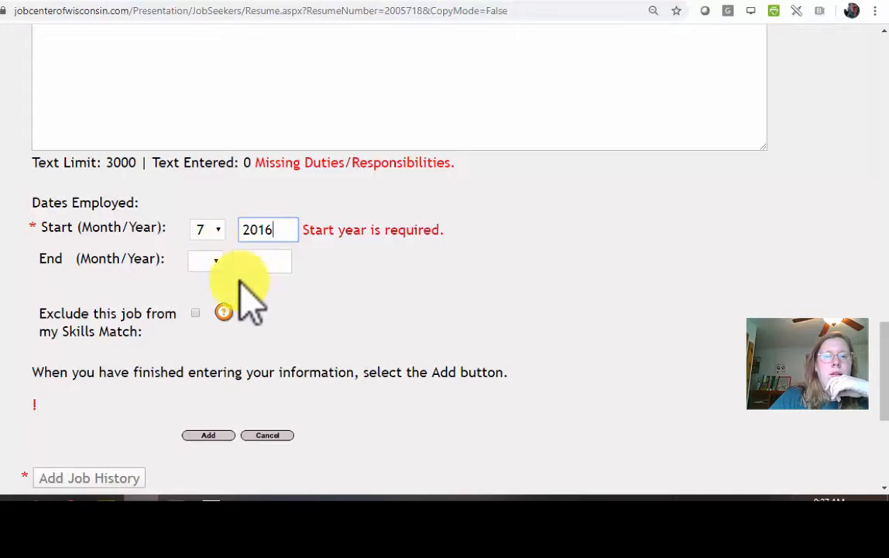
{"action": "scroll", "coordinate": [131, 322], "scroll_direction": "down", "scroll_amount": 2}
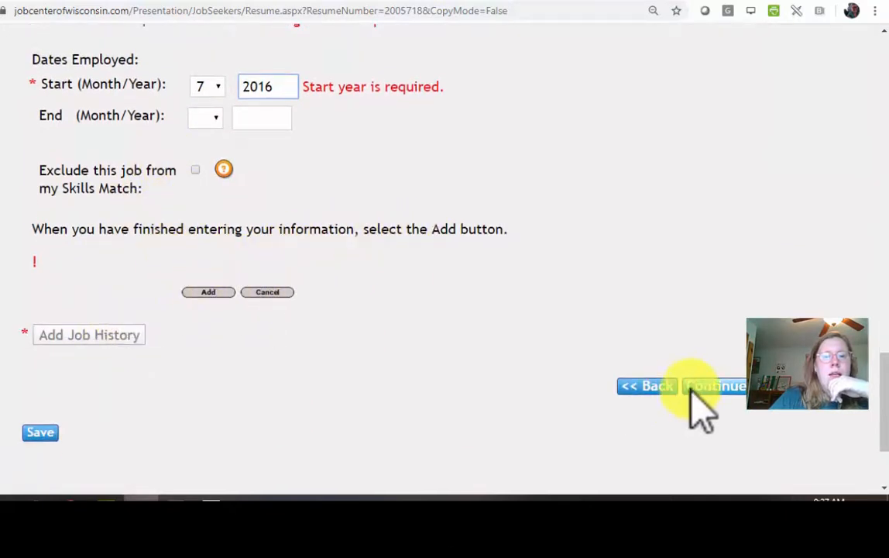
{"action": "left_click", "coordinate": [43, 433]}
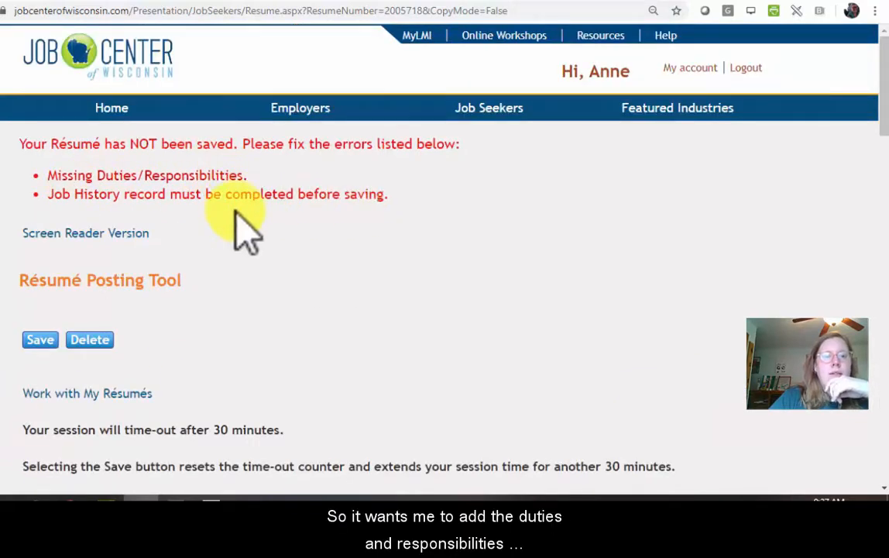
- Enter "placeholder text" as the job's duties and responsibilities and add the entry to the job history
{"action": "scroll", "coordinate": [237, 213], "scroll_direction": "down", "scroll_amount": 1}
{"action": "left_click_drag", "start_coordinate": [47, 103], "coordinate": [259, 111]}
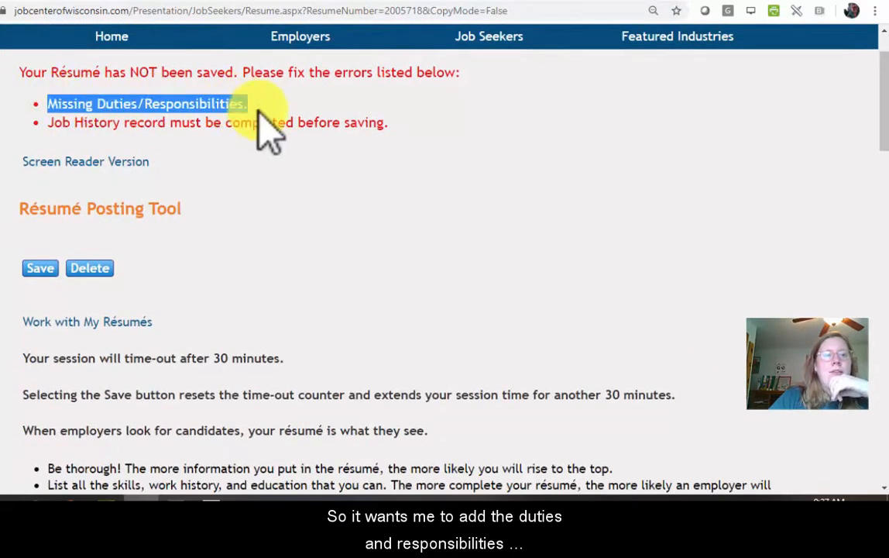
{"action": "scroll", "coordinate": [314, 208], "scroll_direction": "down", "scroll_amount": 12}
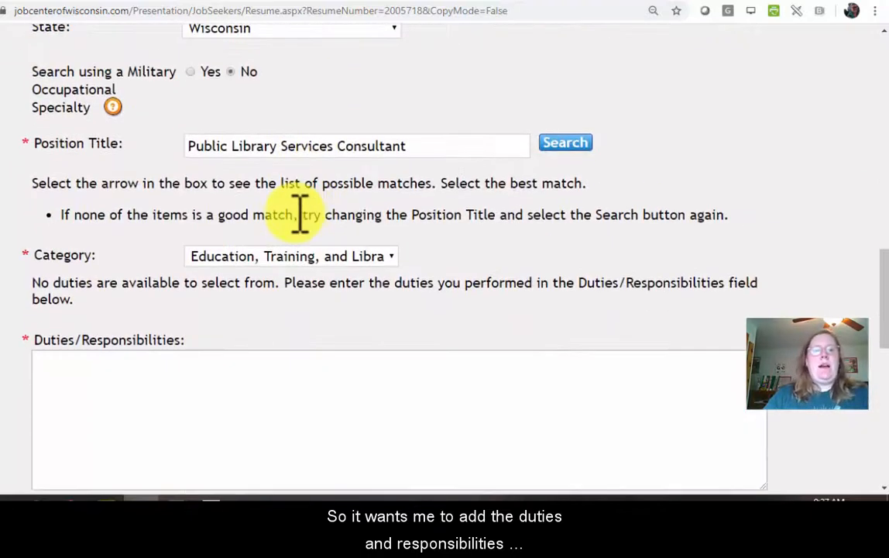
{"action": "scroll", "coordinate": [254, 214], "scroll_direction": "down", "scroll_amount": 3}
{"action": "left_click", "coordinate": [166, 195]}
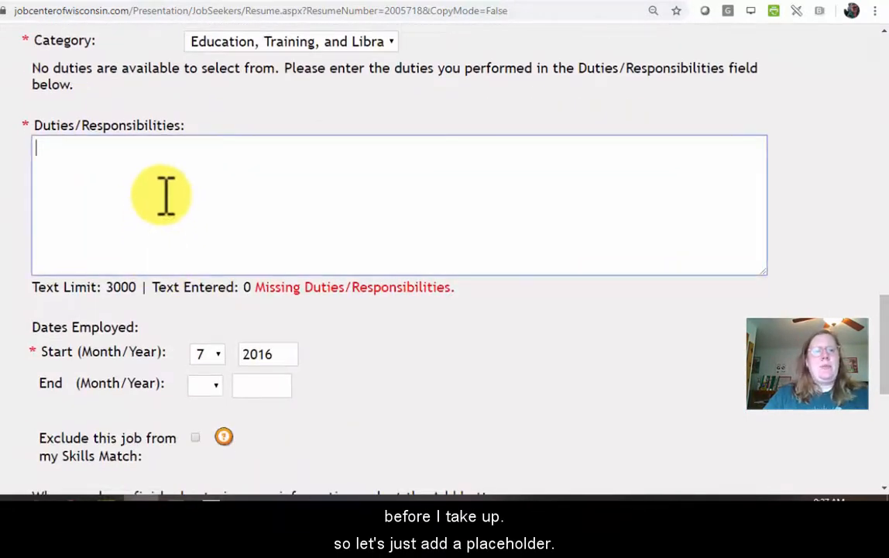
{"action": "type", "text": "placeholder text"}
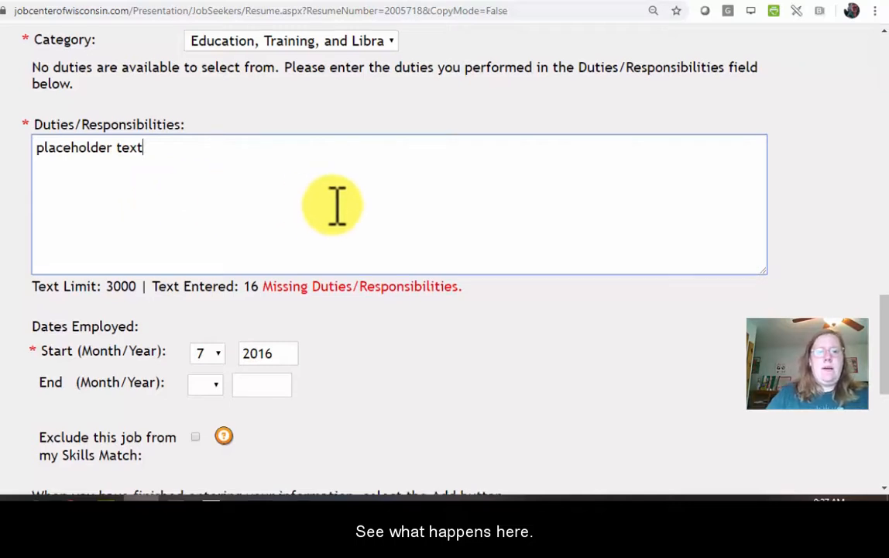
{"action": "scroll", "coordinate": [338, 204], "scroll_direction": "down", "scroll_amount": 3}
{"action": "left_click", "coordinate": [209, 345]}
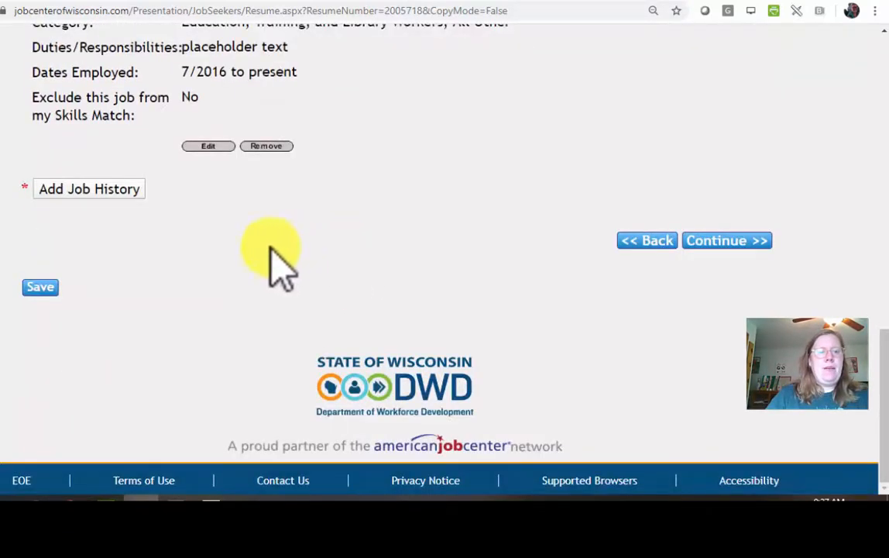
- Save the résumé and check the recorded details of the Wisconsin Valley Library Service job
{"action": "left_click", "coordinate": [41, 286]}
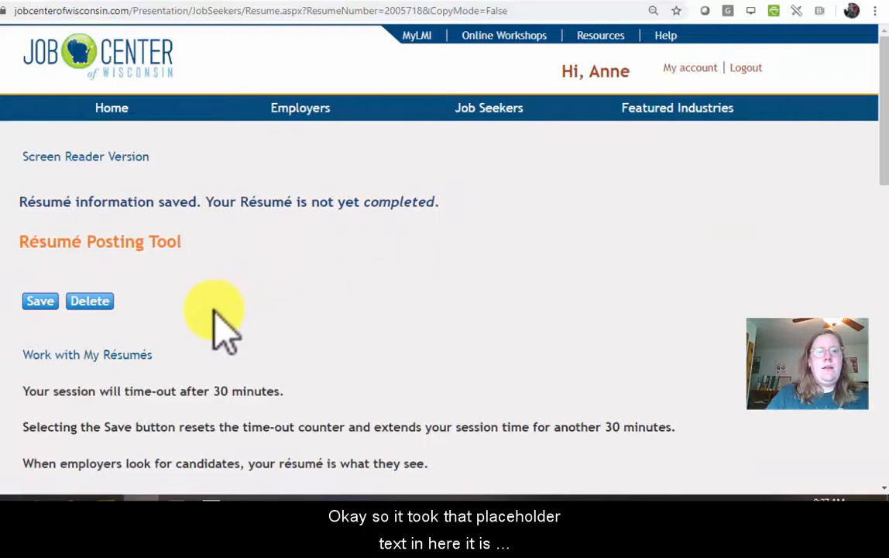
{"action": "scroll", "coordinate": [215, 314], "scroll_direction": "down", "scroll_amount": 6}
{"action": "scroll", "coordinate": [220, 329], "scroll_direction": "down", "scroll_amount": 5}
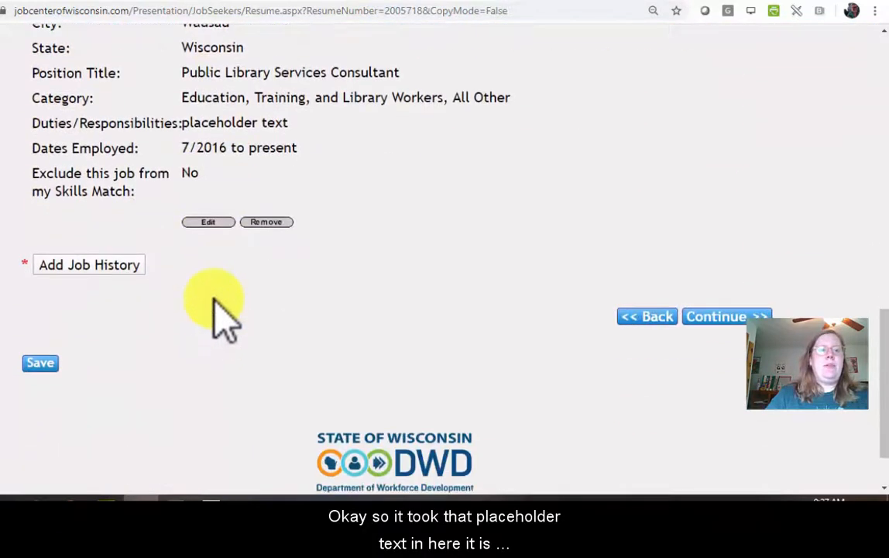
{"action": "scroll", "coordinate": [246, 147], "scroll_direction": "up", "scroll_amount": 2}
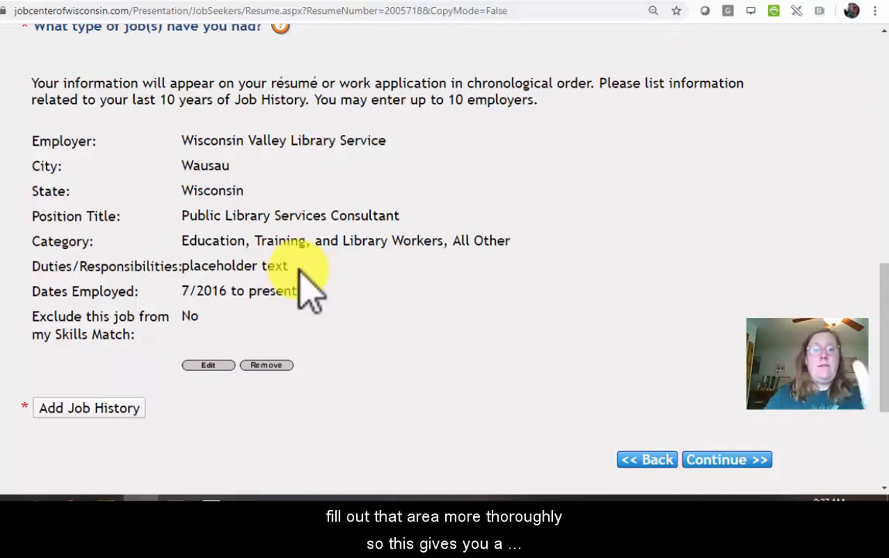
- Continue to the Education stage and look over its highest grade and education history options
{"action": "scroll", "coordinate": [471, 378], "scroll_direction": "down", "scroll_amount": 2}
{"action": "left_click", "coordinate": [708, 384]}
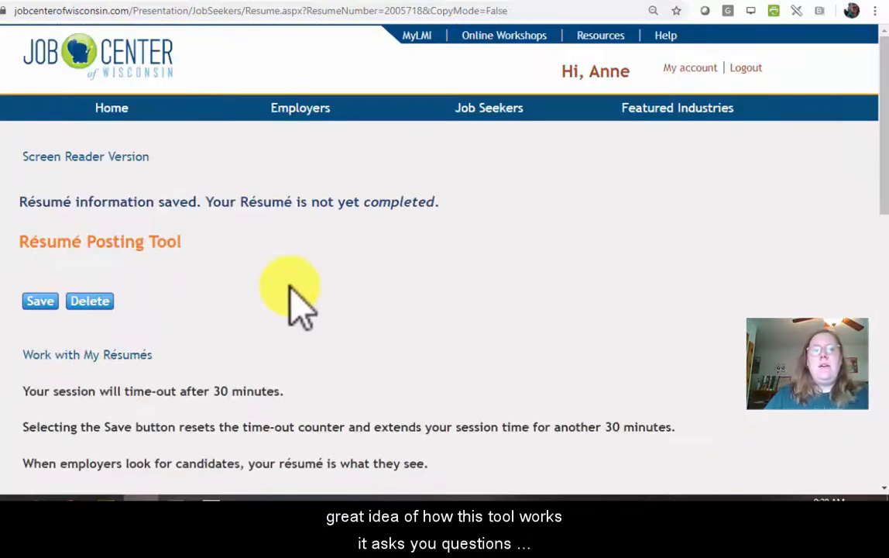
{"action": "scroll", "coordinate": [298, 302], "scroll_direction": "down", "scroll_amount": 8}
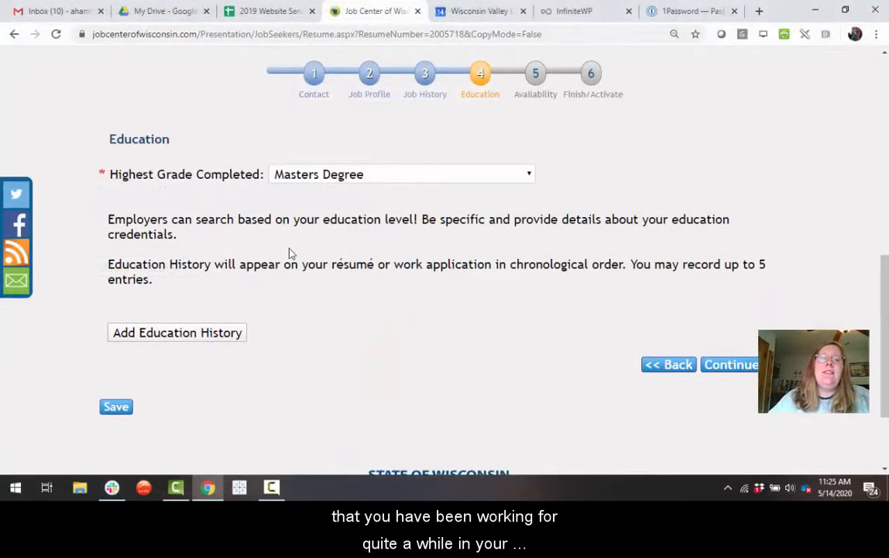
- Sign out of the Job Center account and log back in with the prefilled credentials
{"action": "scroll", "coordinate": [290, 253], "scroll_direction": "up", "scroll_amount": 6}
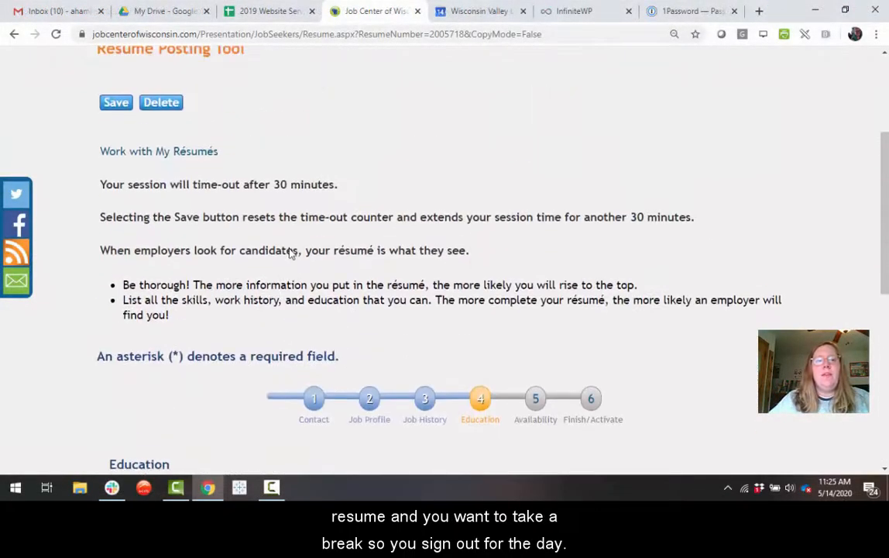
{"action": "scroll", "coordinate": [291, 253], "scroll_direction": "up", "scroll_amount": 2}
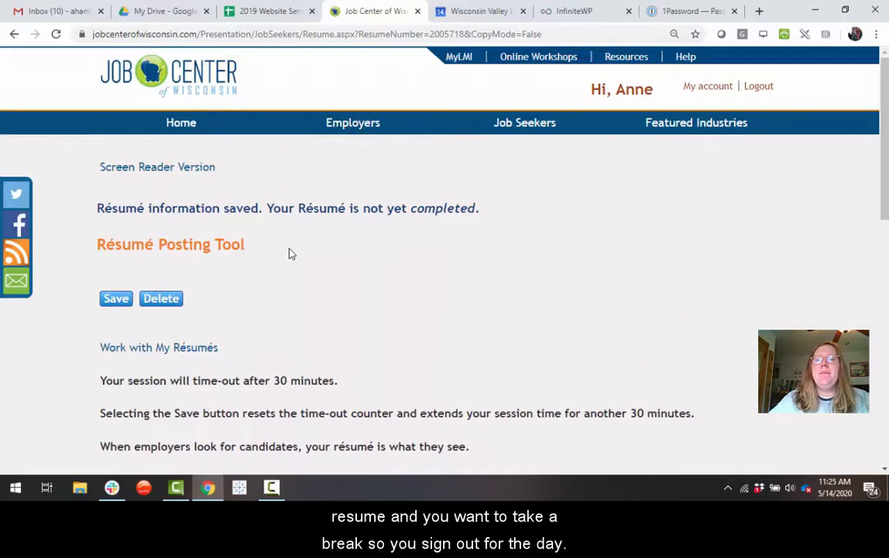
{"action": "key", "text": "Return"}
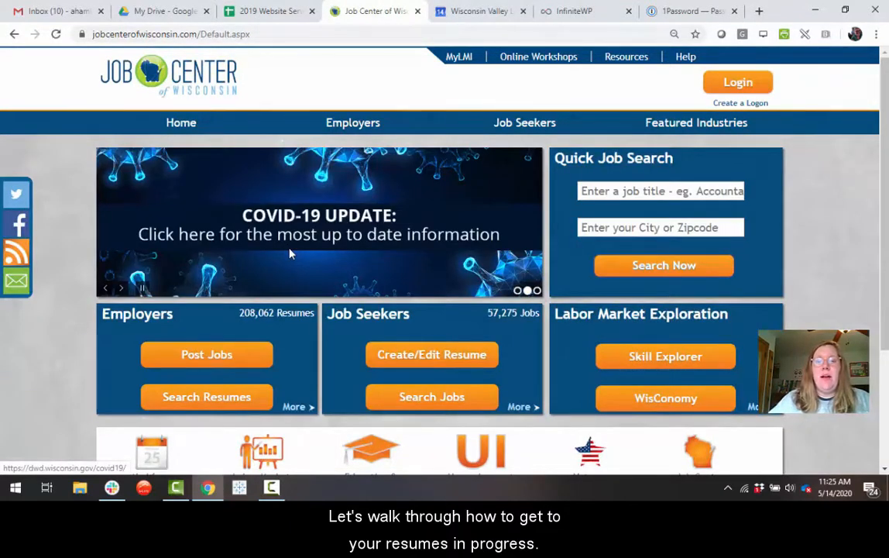
{"action": "left_click", "coordinate": [738, 82]}
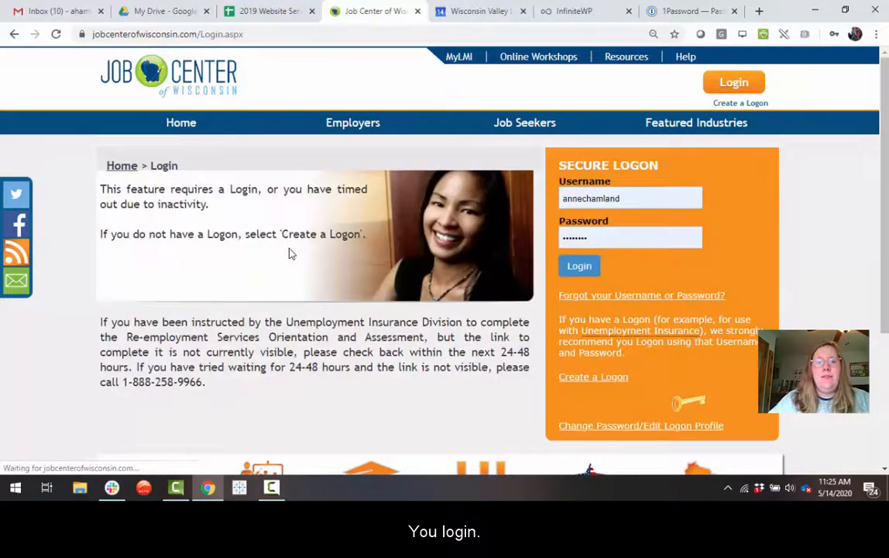
{"action": "left_click", "coordinate": [580, 266]}
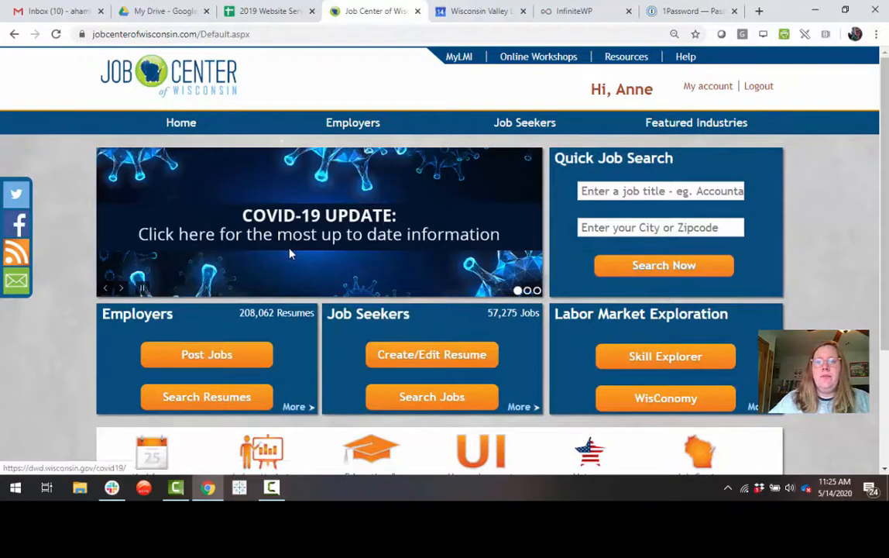
- Go to the list of created résumés and open the unfinished one for viewing and updating
{"action": "scroll", "coordinate": [290, 254], "scroll_direction": "down", "scroll_amount": 3}
{"action": "left_click", "coordinate": [431, 189]}
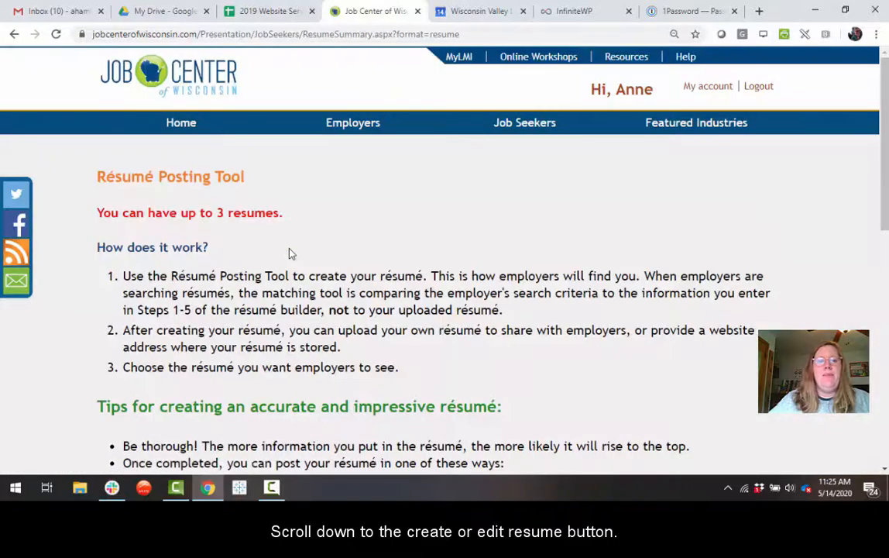
{"action": "scroll", "coordinate": [290, 254], "scroll_direction": "down", "scroll_amount": 7}
{"action": "scroll", "coordinate": [290, 254], "scroll_direction": "down", "scroll_amount": 1}
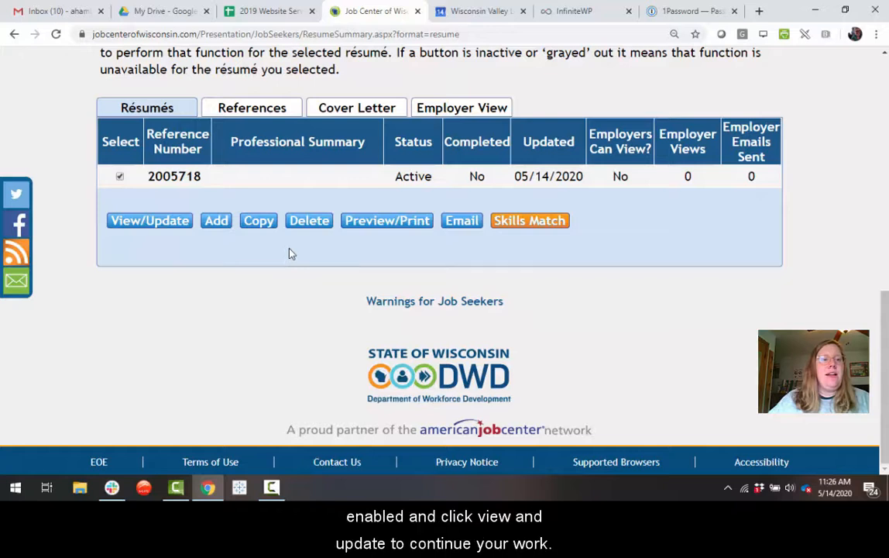
{"action": "key", "text": "Tab"}
{"action": "key", "text": "Return"}
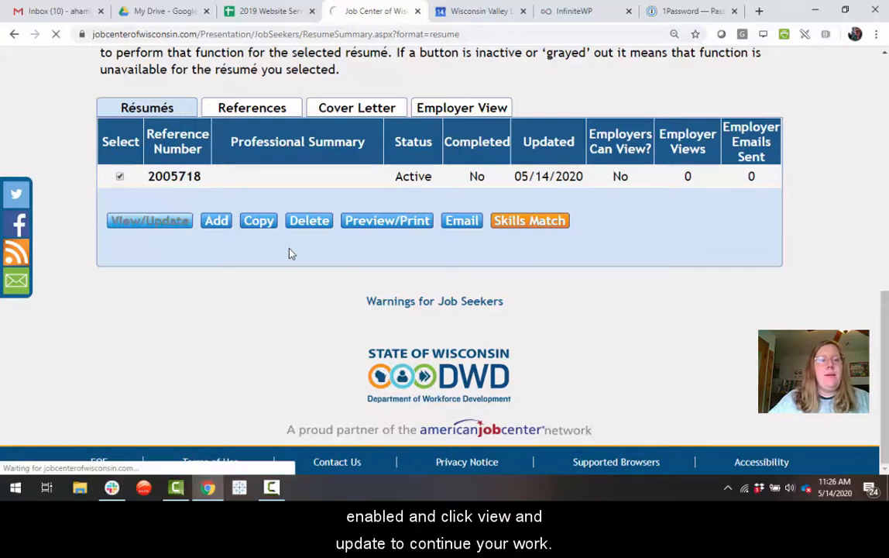
- Look over the reopened résumé's Contact stage, including its continue and save options and the session time-out notes
{"action": "scroll", "coordinate": [289, 254], "scroll_direction": "down", "scroll_amount": 6}
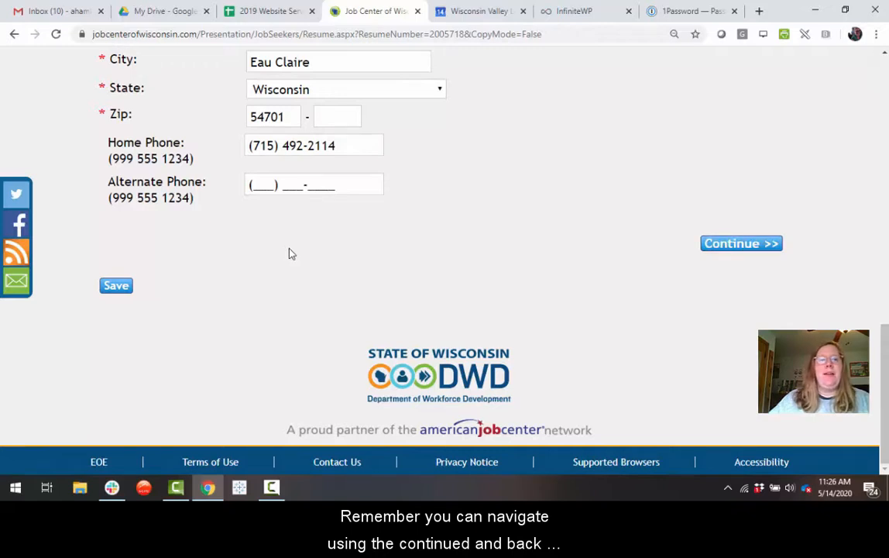
{"action": "scroll", "coordinate": [291, 253], "scroll_direction": "up", "scroll_amount": 5}
{"action": "scroll", "coordinate": [289, 254], "scroll_direction": "down", "scroll_amount": 4}
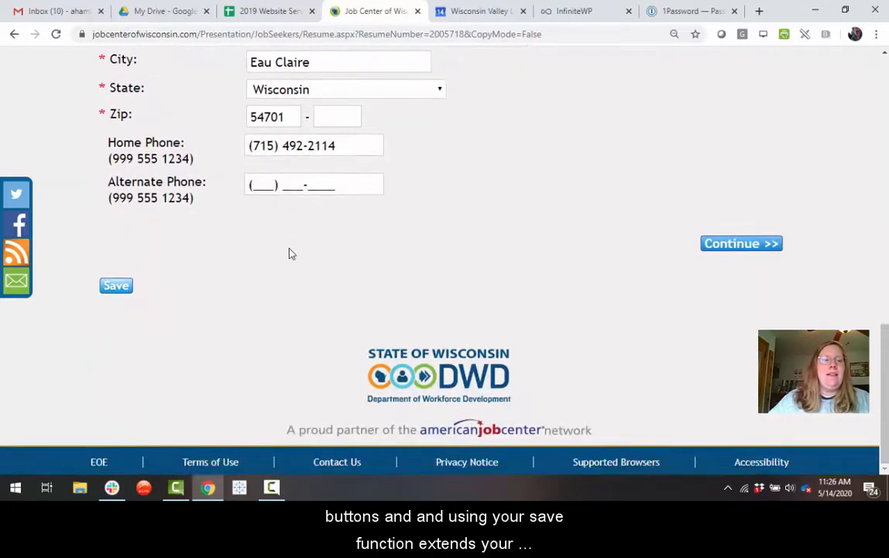
{"action": "scroll", "coordinate": [290, 254], "scroll_direction": "up", "scroll_amount": 6}
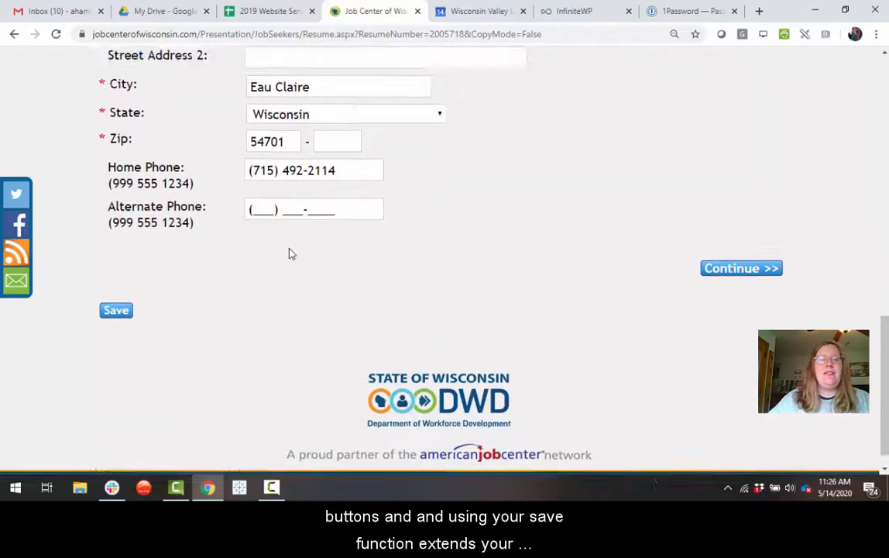
{"action": "scroll", "coordinate": [289, 253], "scroll_direction": "up", "scroll_amount": 3}
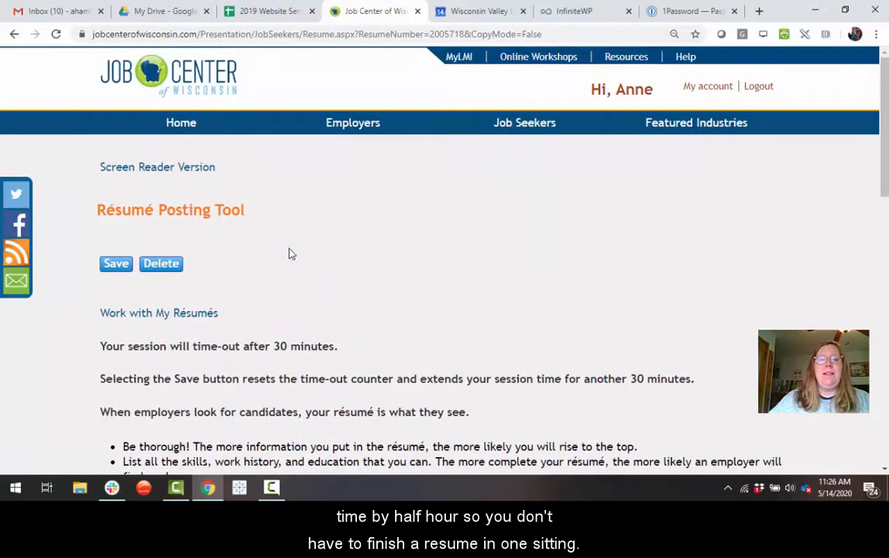
- Go back to the list of created résumés and look over the selected résumé's preview and print content and format options
{"action": "scroll", "coordinate": [290, 253], "scroll_direction": "down", "scroll_amount": 1}
{"action": "scroll", "coordinate": [290, 253], "scroll_direction": "up", "scroll_amount": 1}
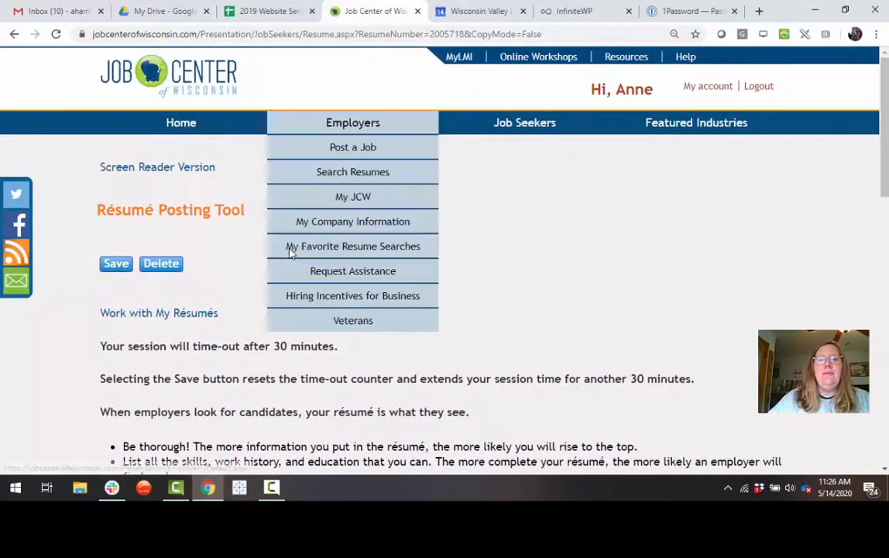
{"action": "key", "text": "alt+Left"}
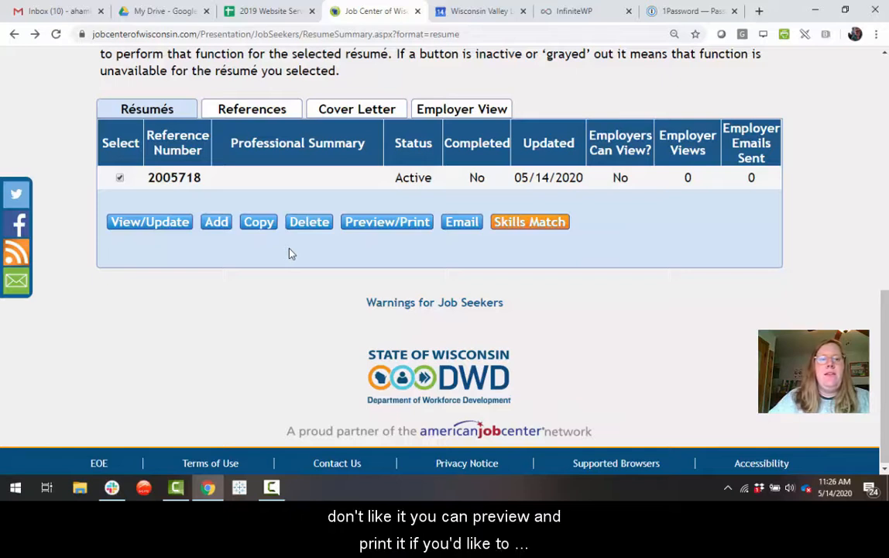
{"action": "left_click", "coordinate": [387, 223]}
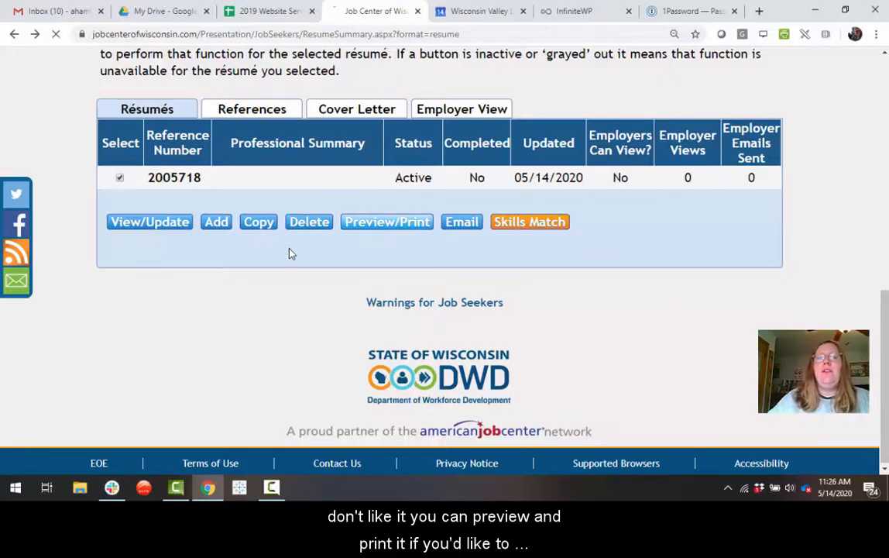
{"action": "scroll", "coordinate": [387, 222], "scroll_direction": "down", "scroll_amount": 4}
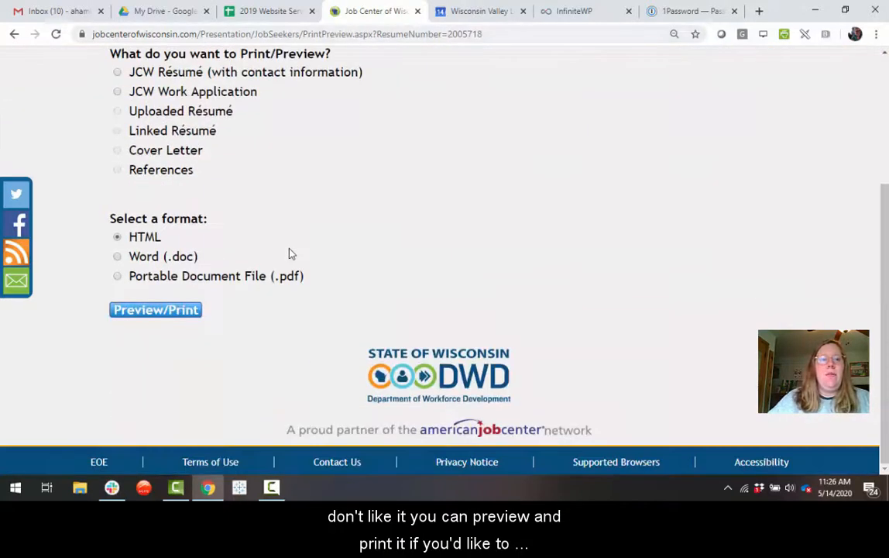
- Return to the résumé list and review the Résumé Posting Tool's how-it-works instructions and tips
{"action": "key", "text": "alt+Left"}
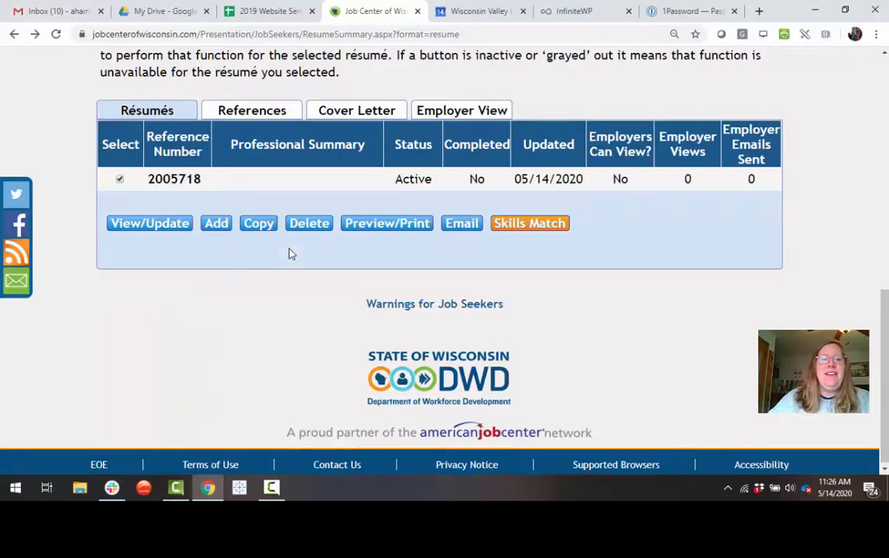
{"action": "scroll", "coordinate": [290, 253], "scroll_direction": "up", "scroll_amount": 1}
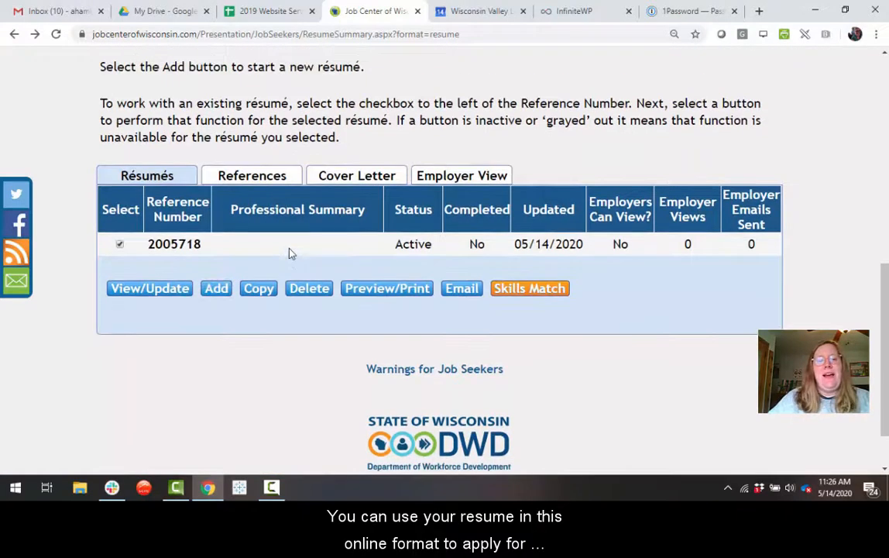
{"action": "scroll", "coordinate": [290, 253], "scroll_direction": "up", "scroll_amount": 10}
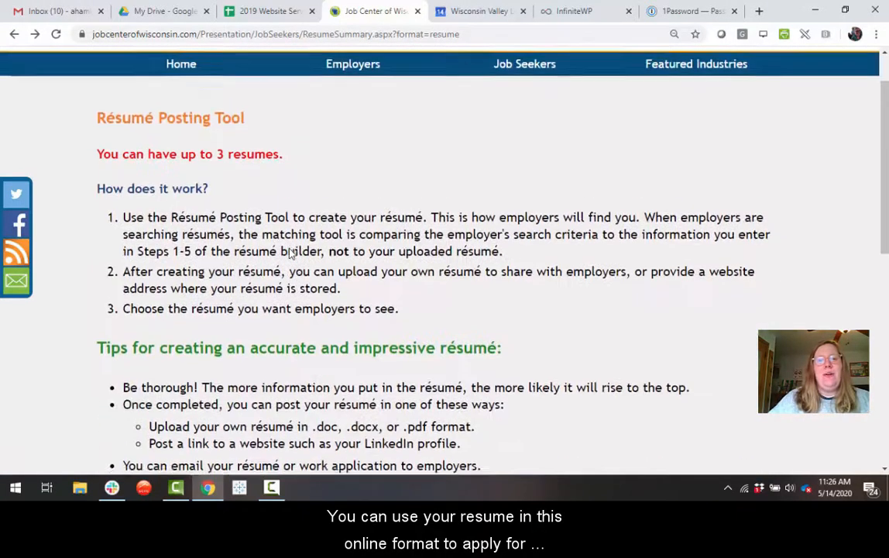
{"action": "scroll", "coordinate": [290, 253], "scroll_direction": "down", "scroll_amount": 8}
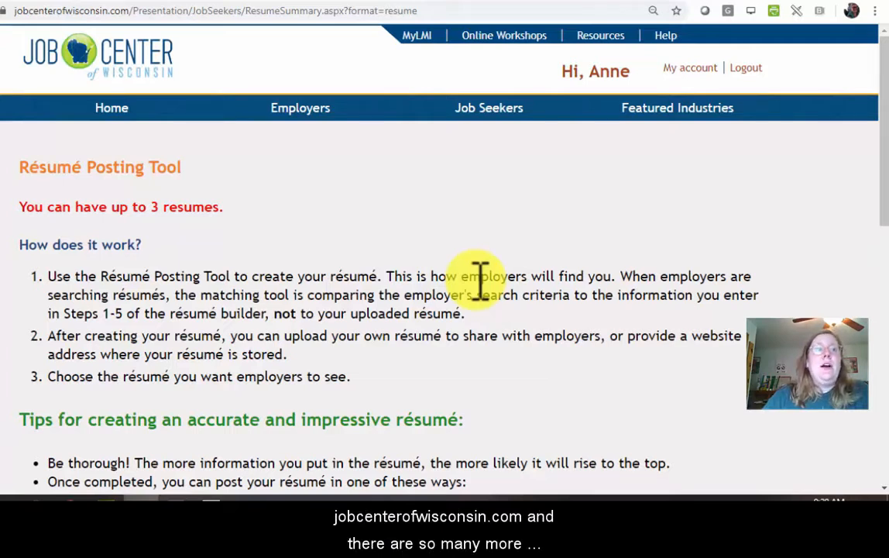
{"action": "mouse_move", "coordinate": [479, 111]}
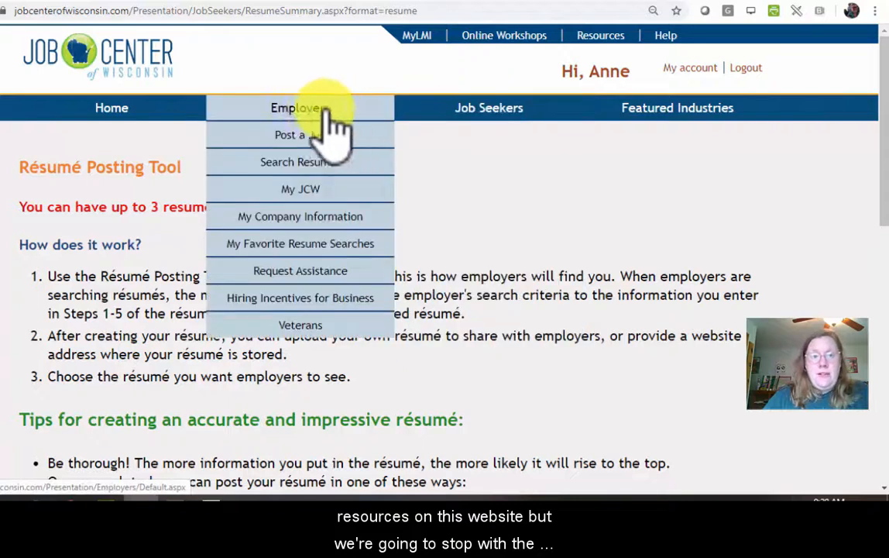
{"action": "mouse_move", "coordinate": [311, 113]}
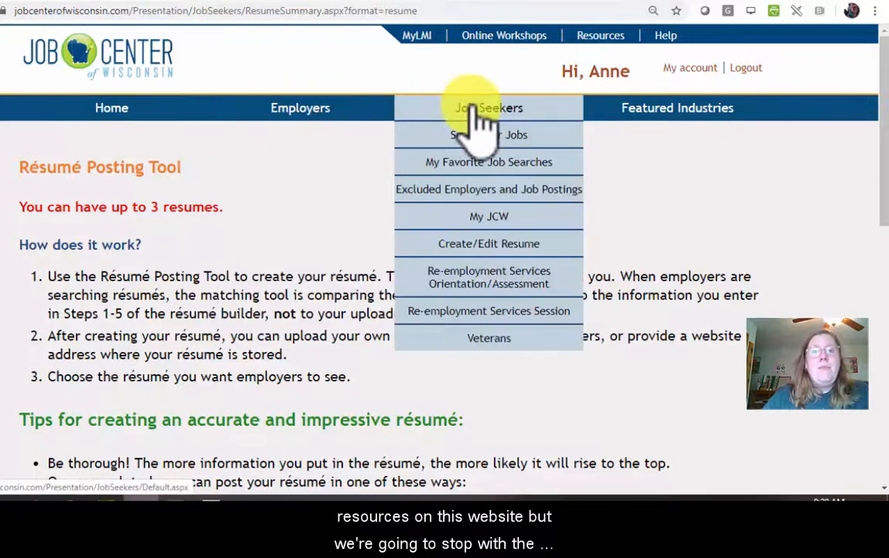